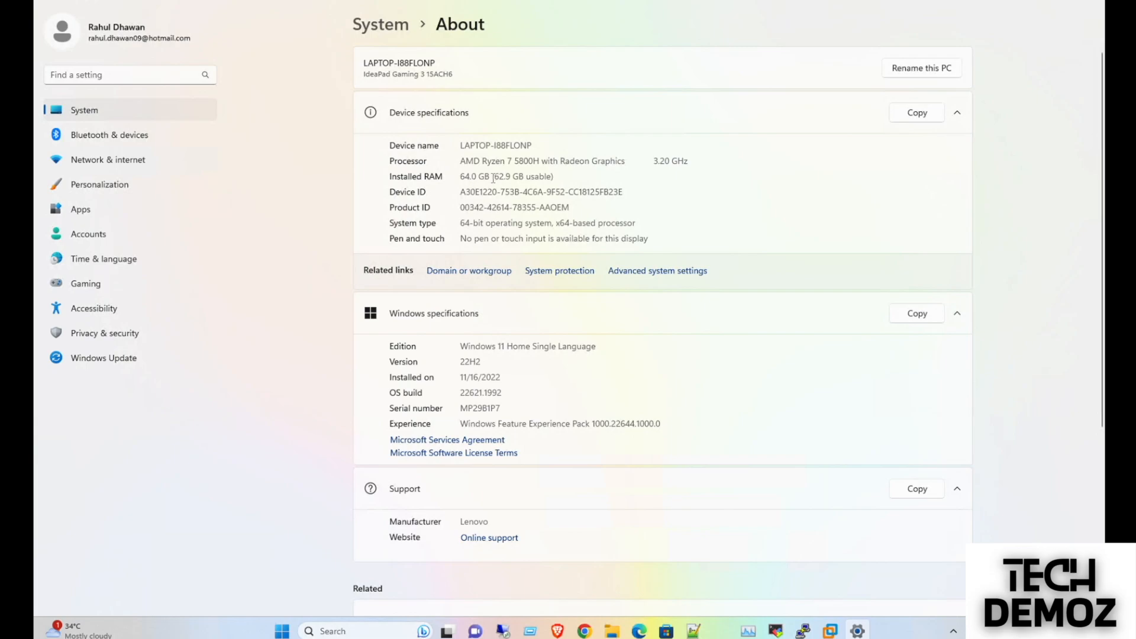
Close the system information window and switch to the 4.1.0.2_rdxdc01.lab.local virtual machine in VMware Workstation
{"action": "left_click", "coordinate": [1094, 2]}
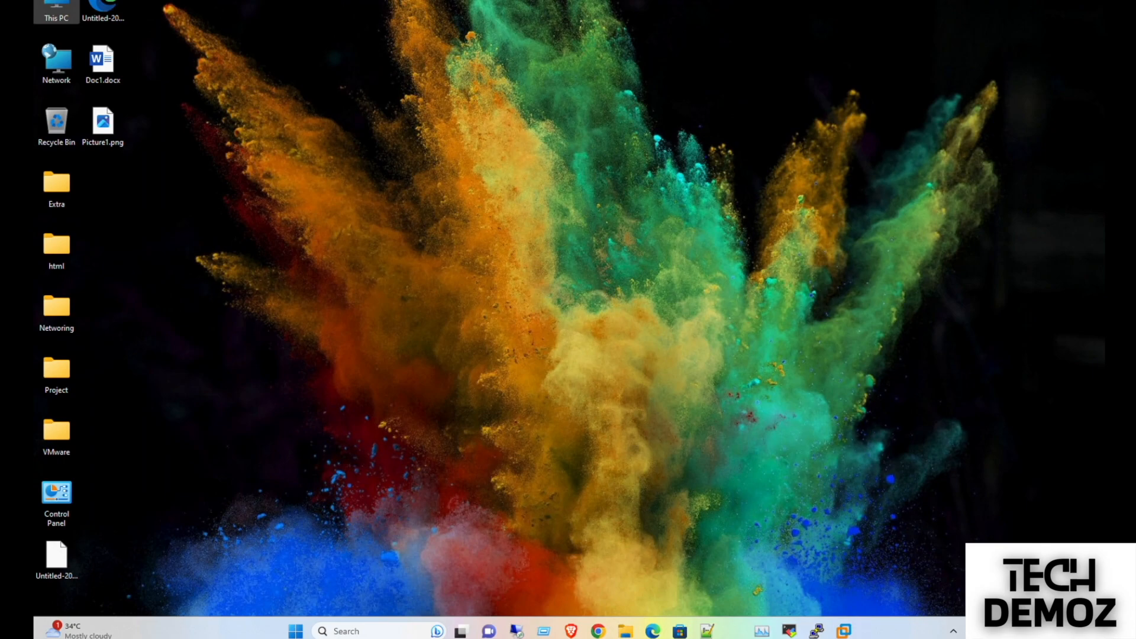
{"action": "mouse_move", "coordinate": [846, 632]}
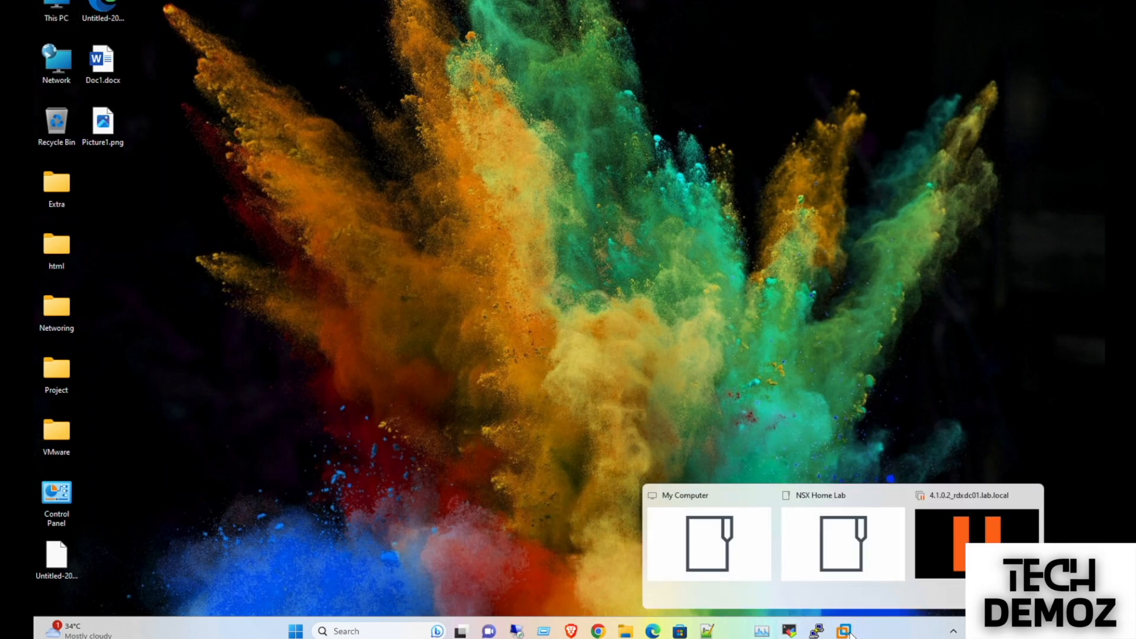
{"action": "left_click", "coordinate": [939, 537]}
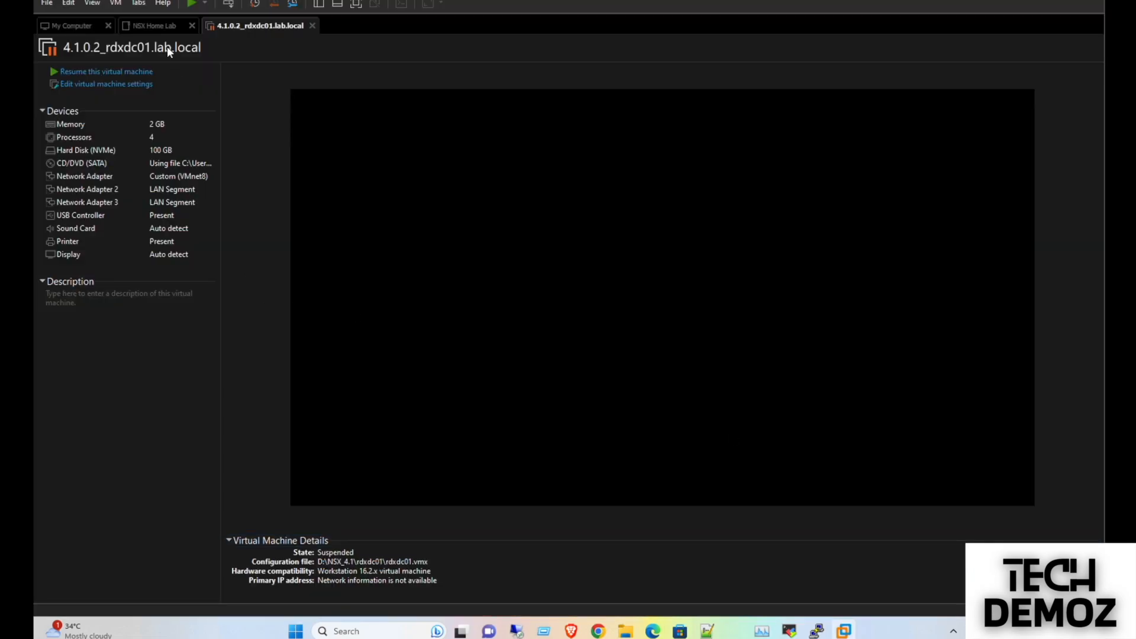
Review the NAT settings of the VMnet8 network in the Virtual Network Editor and close it without changes
{"action": "left_click", "coordinate": [68, 3]}
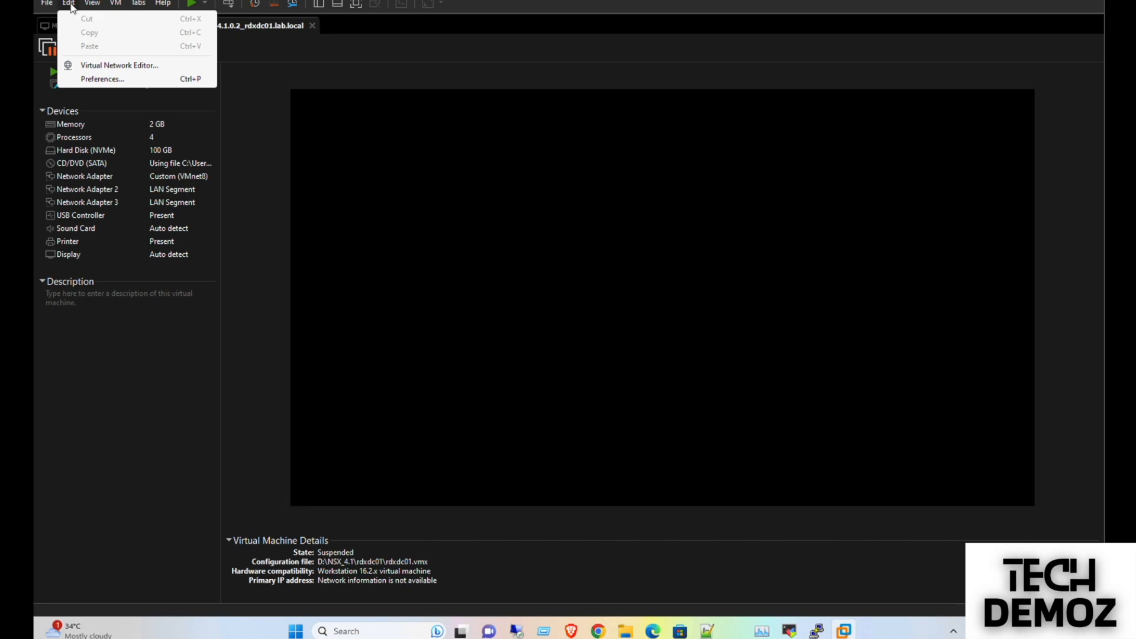
{"action": "left_click", "coordinate": [86, 66]}
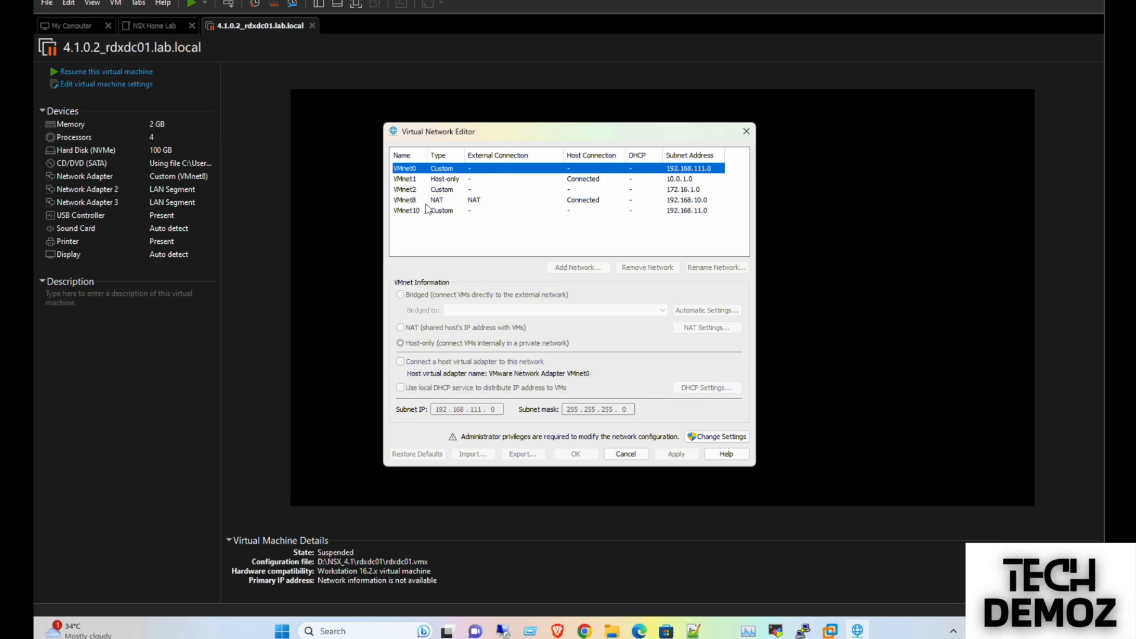
{"action": "left_click", "coordinate": [423, 201]}
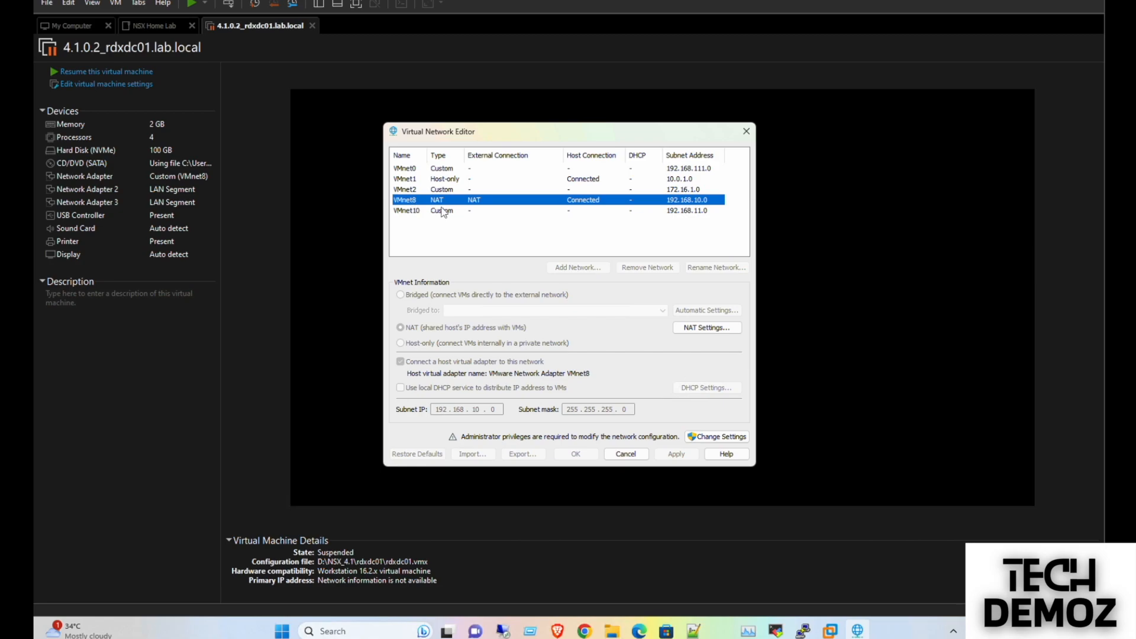
{"action": "left_click", "coordinate": [707, 328]}
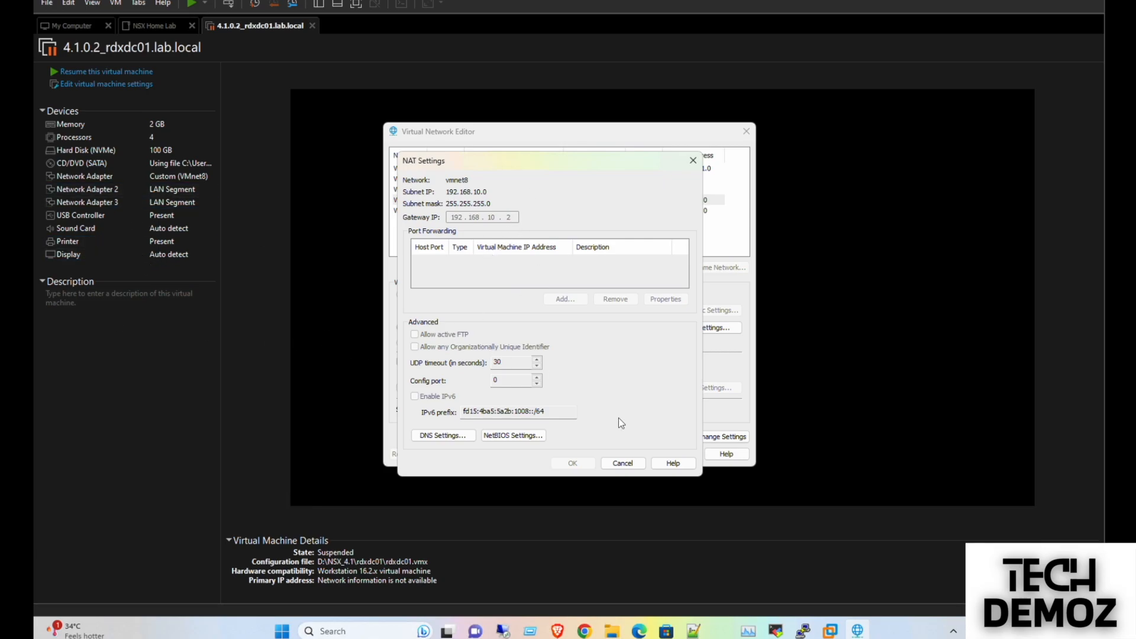
{"action": "left_click", "coordinate": [622, 463]}
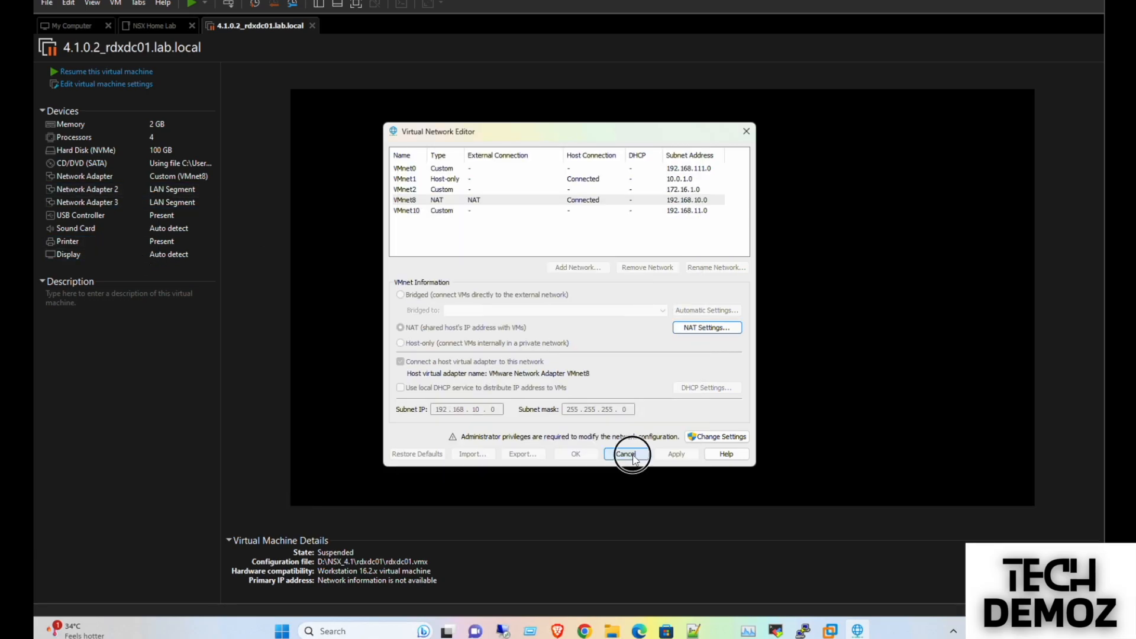
{"action": "left_click", "coordinate": [628, 454]}
Inspect the connection settings of Network Adapter 2 and Network Adapter 3 in the suspended virtual machine's settings
{"action": "left_click", "coordinate": [68, 3]}
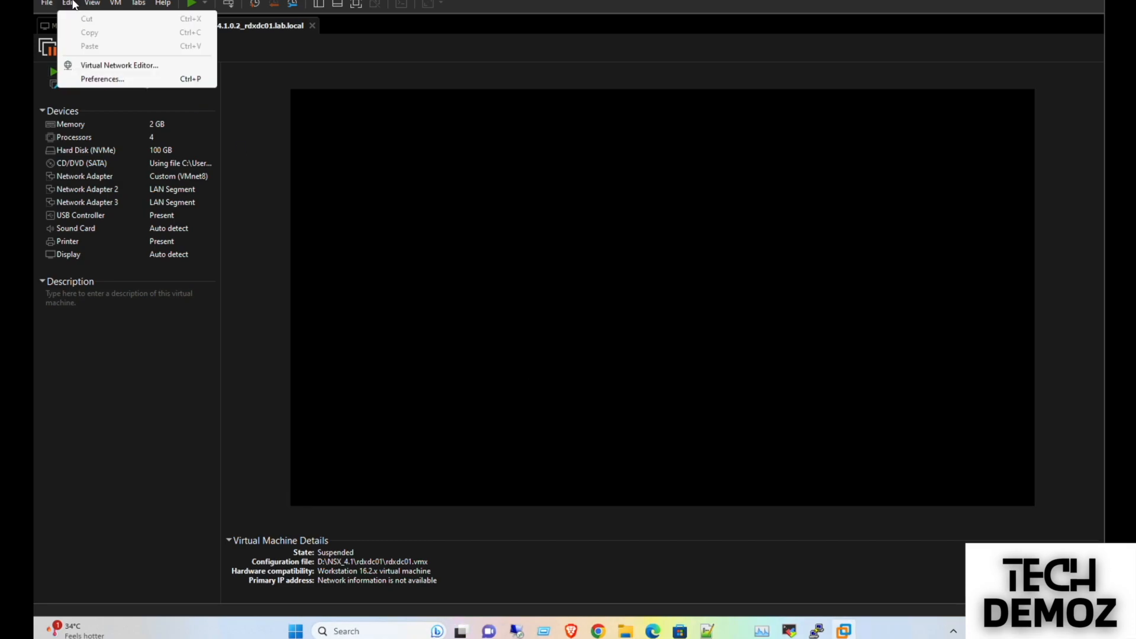
{"action": "left_click", "coordinate": [108, 111]}
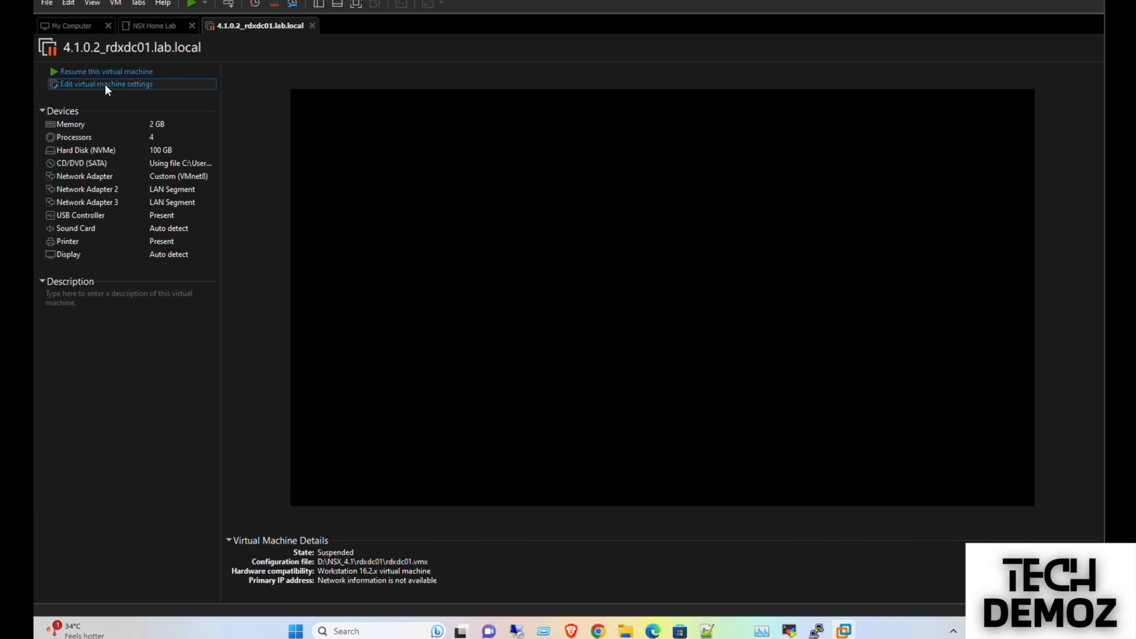
{"action": "left_click", "coordinate": [105, 84]}
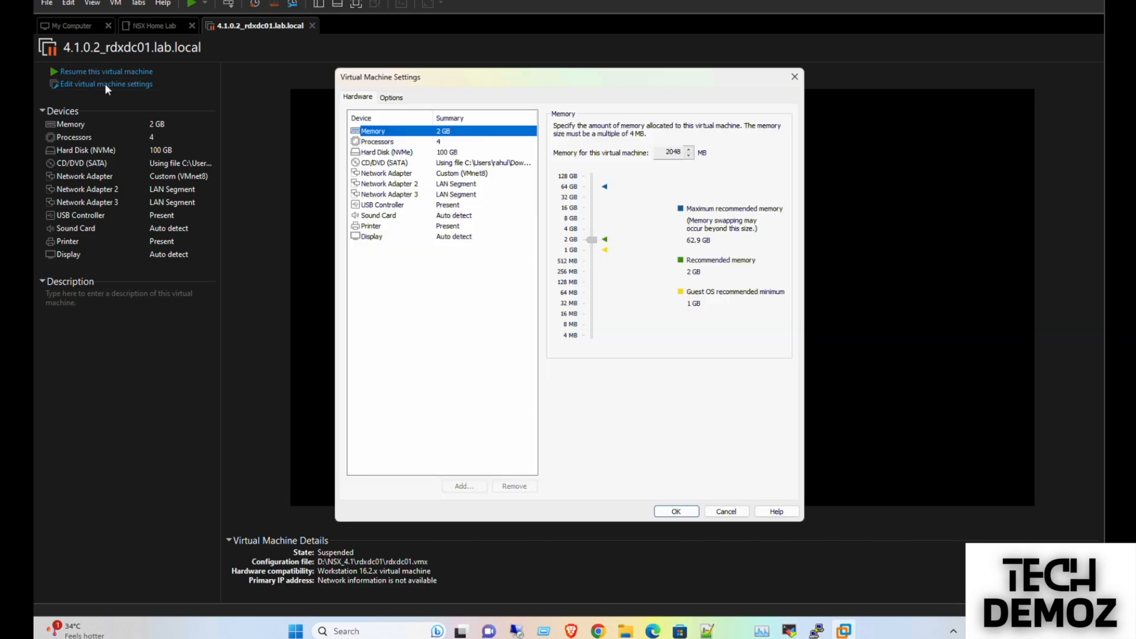
{"action": "left_click", "coordinate": [413, 185]}
{"action": "left_click", "coordinate": [418, 195]}
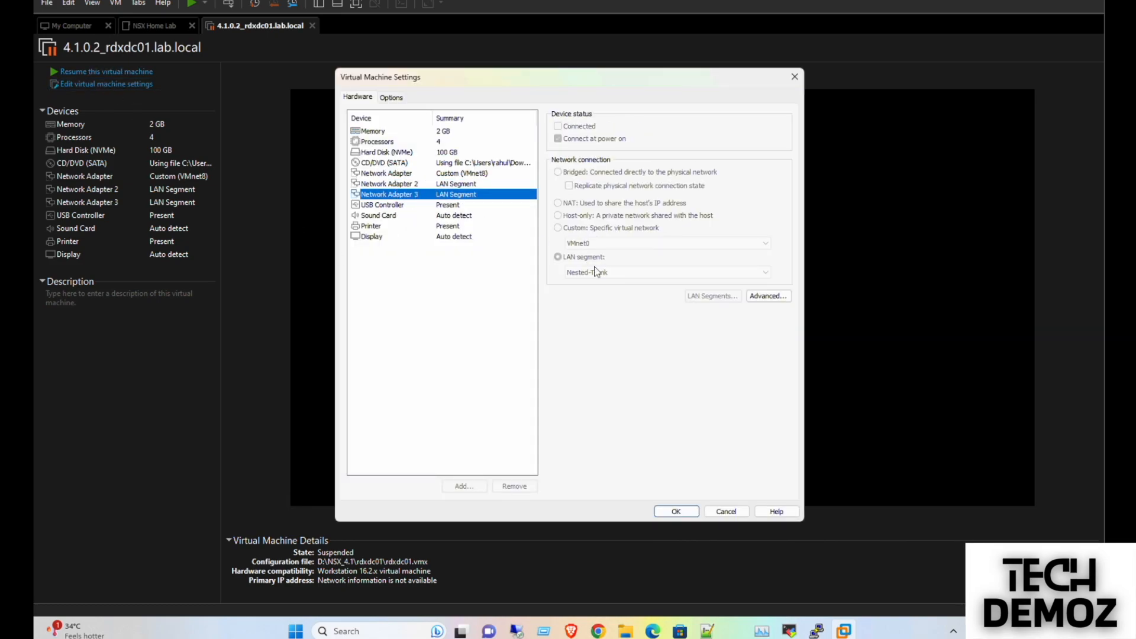
{"action": "left_click", "coordinate": [725, 512]}
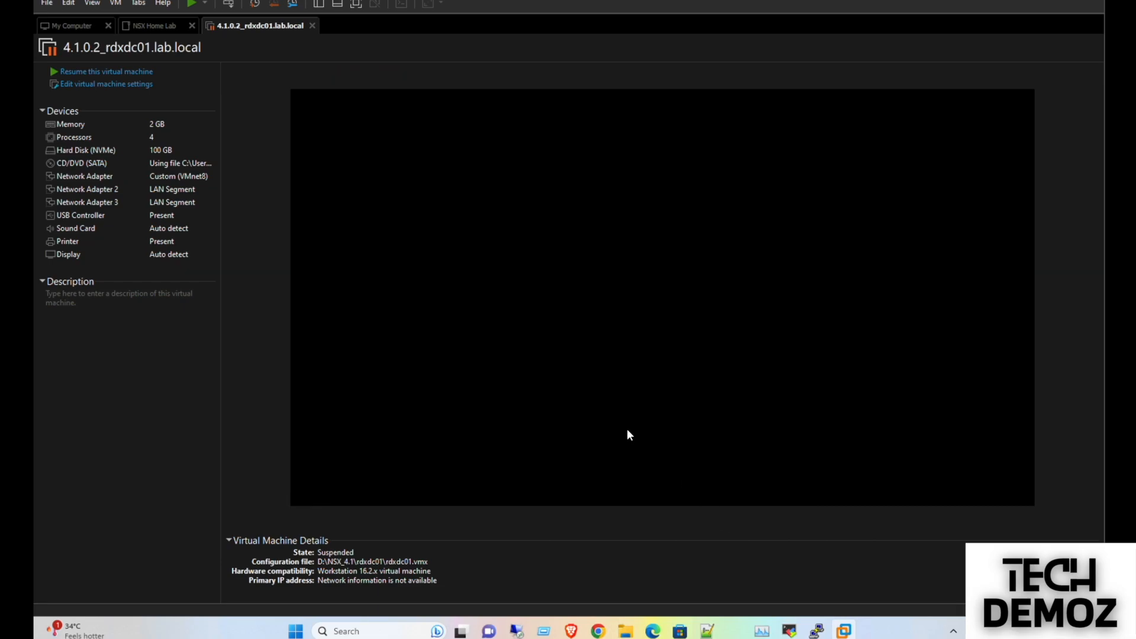
Reopen the virtual machine's settings, compare the connections of all three network adapters, and cancel
{"action": "left_click", "coordinate": [109, 83]}
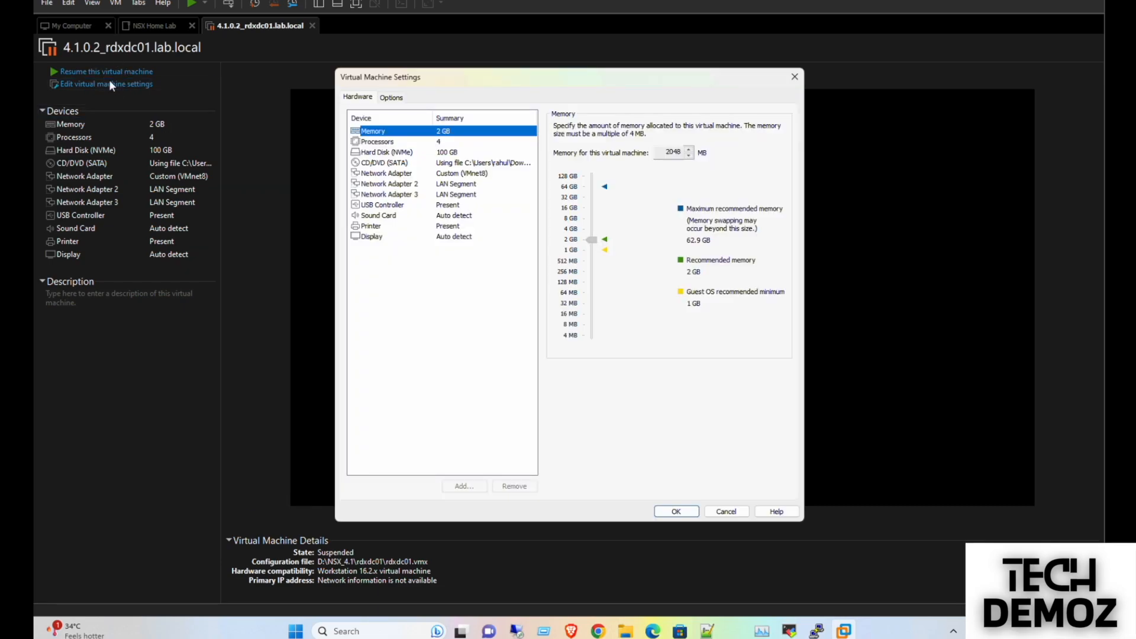
{"action": "left_click", "coordinate": [443, 174]}
{"action": "left_click", "coordinate": [446, 194]}
{"action": "left_click", "coordinate": [447, 184]}
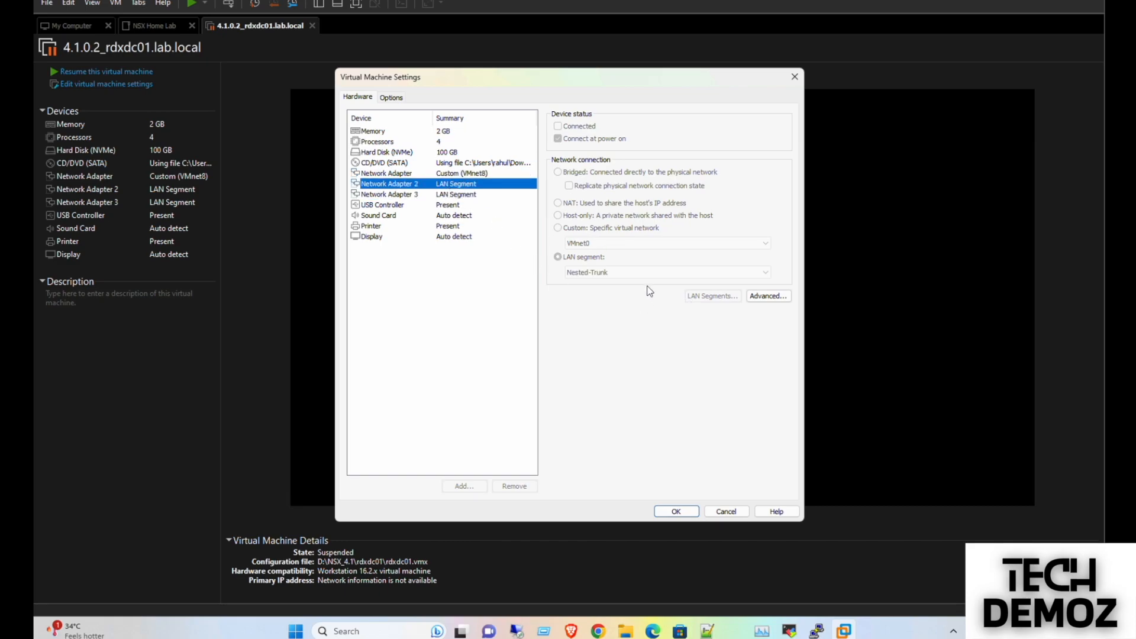
{"action": "left_click", "coordinate": [456, 196]}
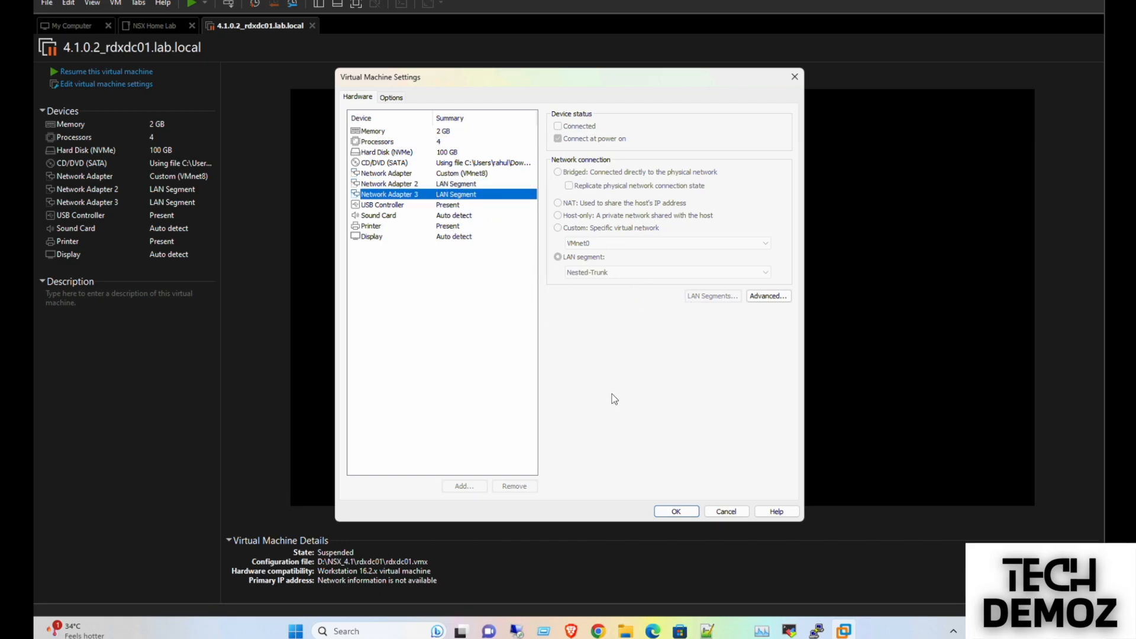
{"action": "left_click", "coordinate": [733, 512]}
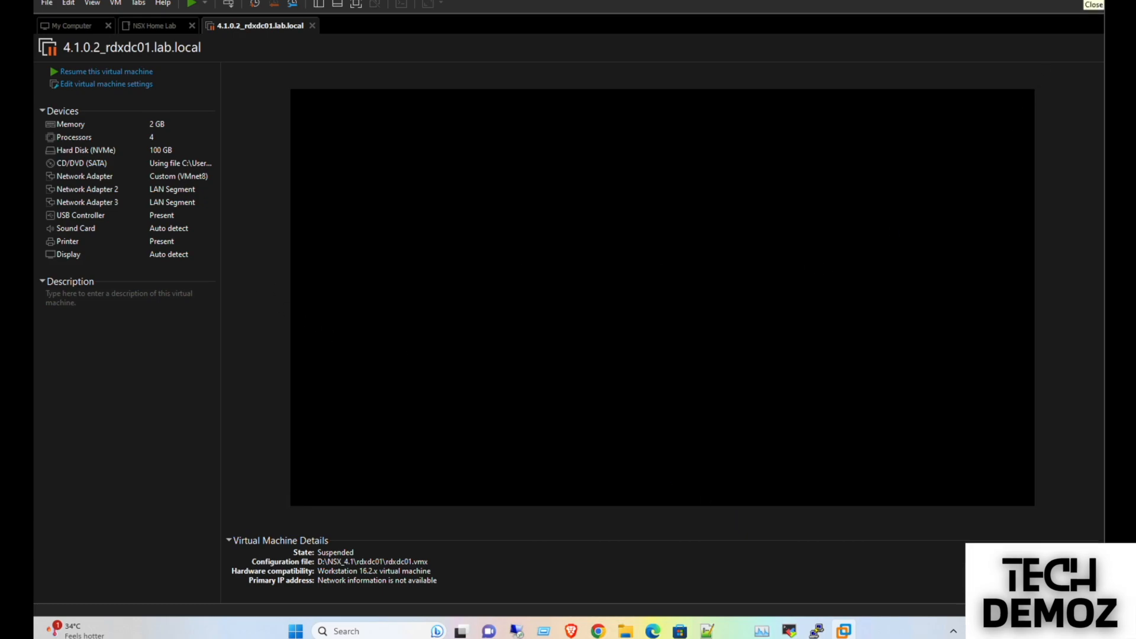
{"action": "left_click", "coordinate": [1043, 0]}
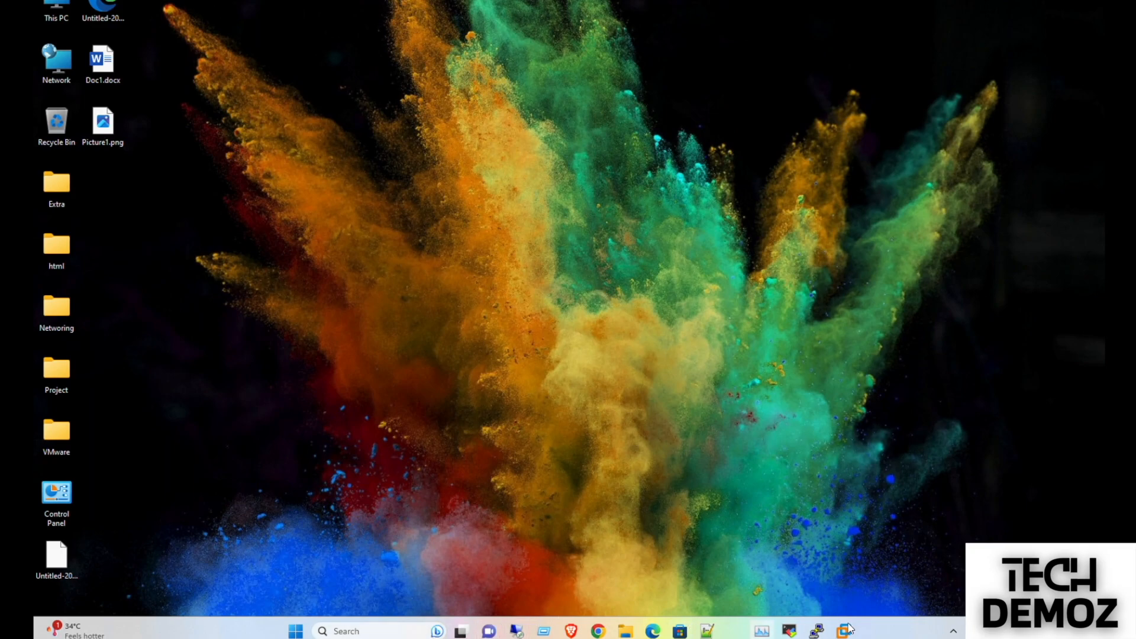
{"action": "mouse_move", "coordinate": [853, 632]}
{"action": "left_click", "coordinate": [975, 522]}
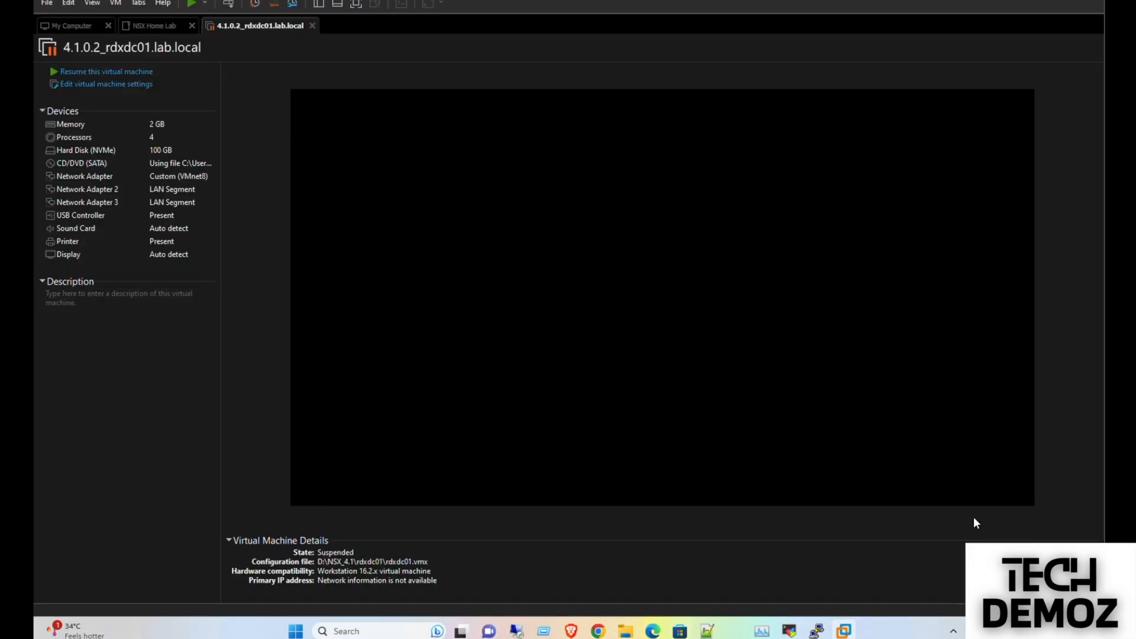
Resume the 4.1.0.2_rdxdc01.lab.local virtual machine and sign in to its domain Administrator account by entering the account password
{"action": "left_click", "coordinate": [85, 71]}
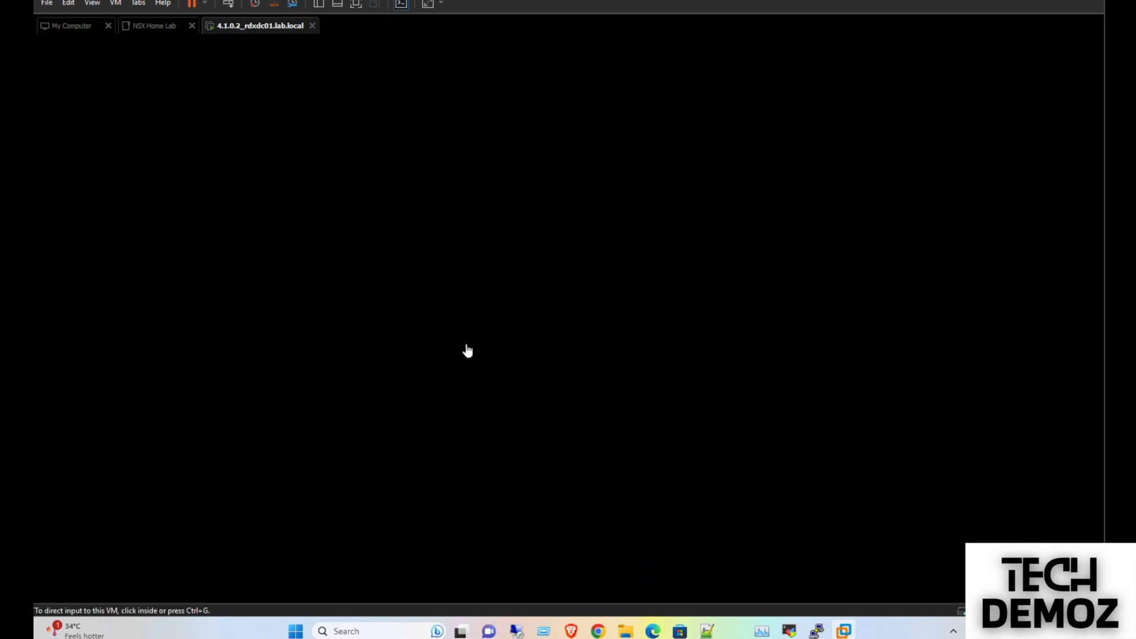
{"action": "left_click", "coordinate": [467, 350]}
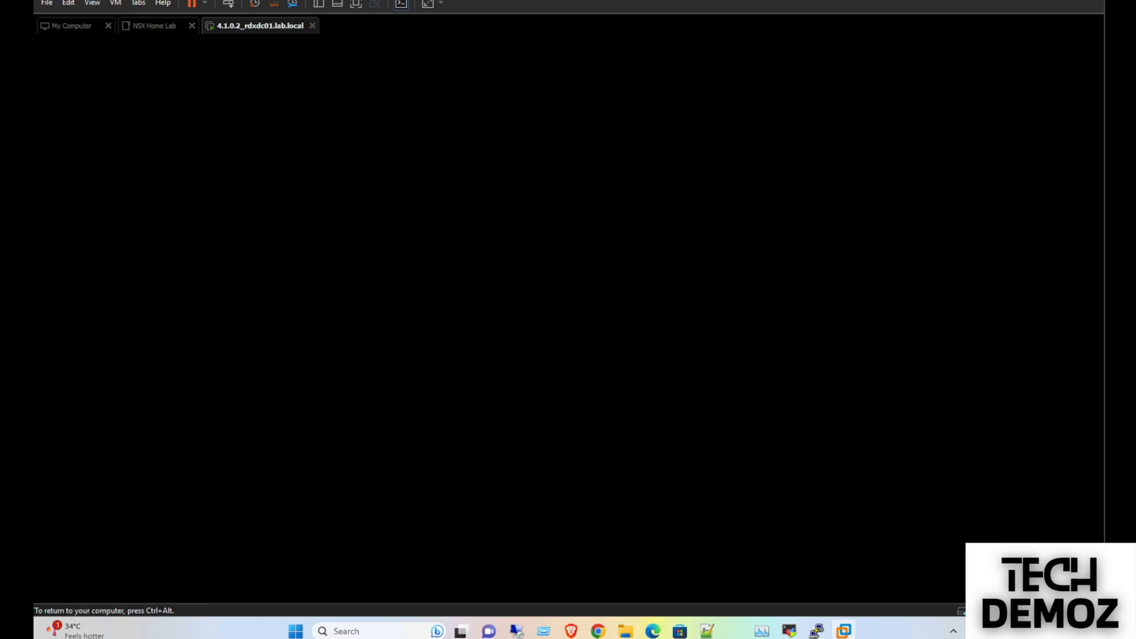
{"action": "key", "text": "ctrl+alt"}
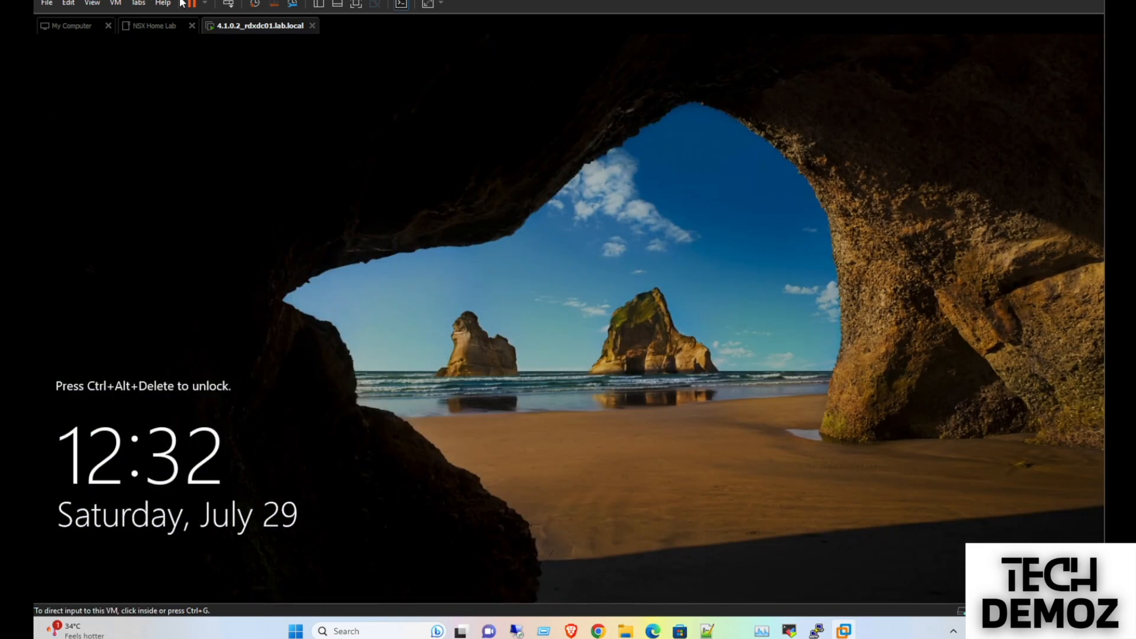
{"action": "left_click", "coordinate": [228, 4]}
{"action": "left_click", "coordinate": [506, 380]}
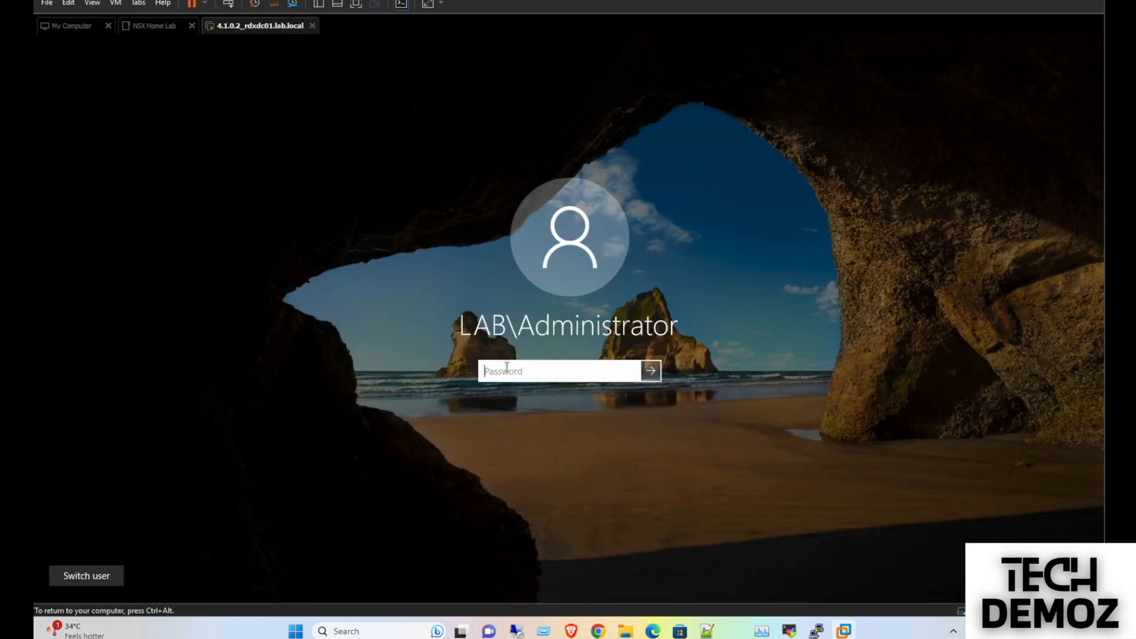
{"action": "type", "text": "••••••••"}
{"action": "key", "text": "Return"}
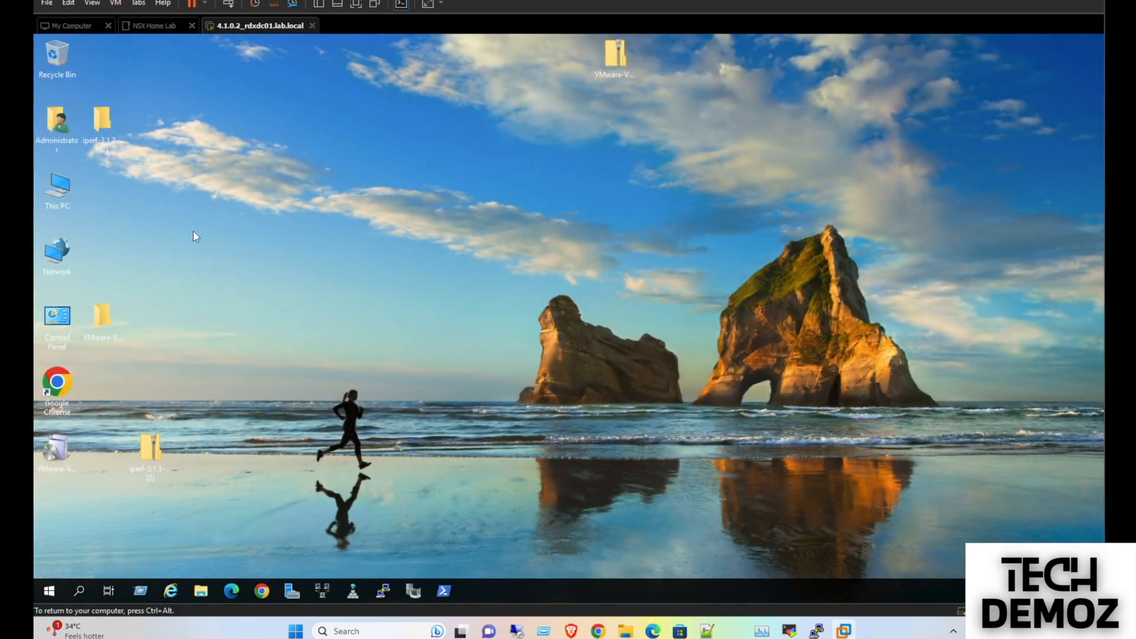
Open the running virtual machine's settings and check the network connections of its three network adapters
{"action": "key", "text": "ctrl+alt"}
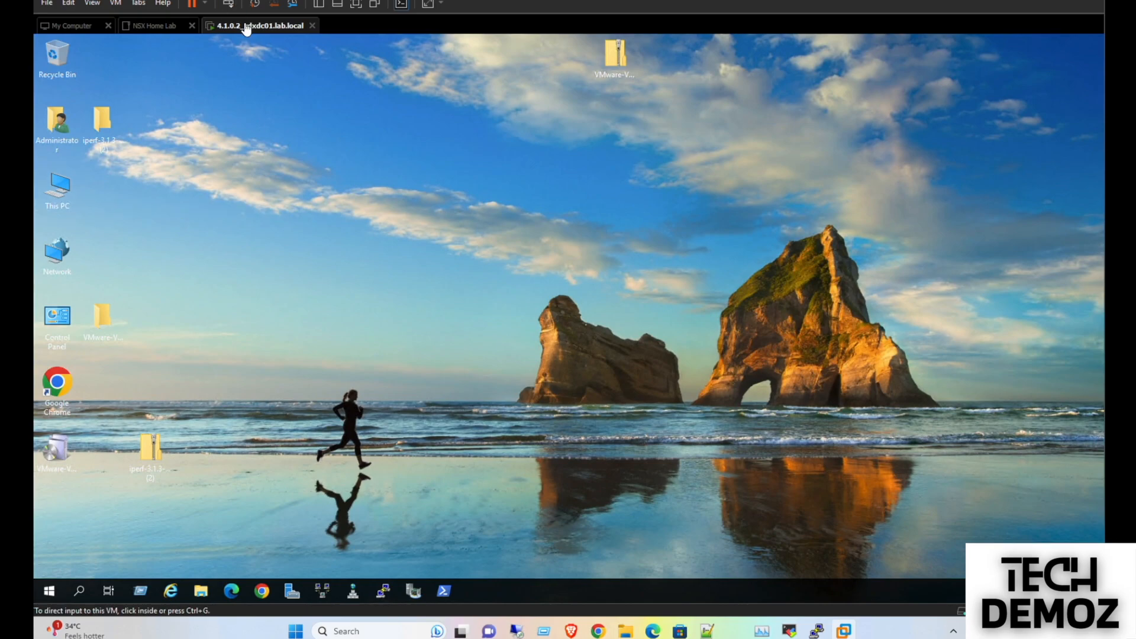
{"action": "right_click", "coordinate": [245, 25]}
{"action": "left_click", "coordinate": [289, 196]}
{"action": "left_click", "coordinate": [388, 173]}
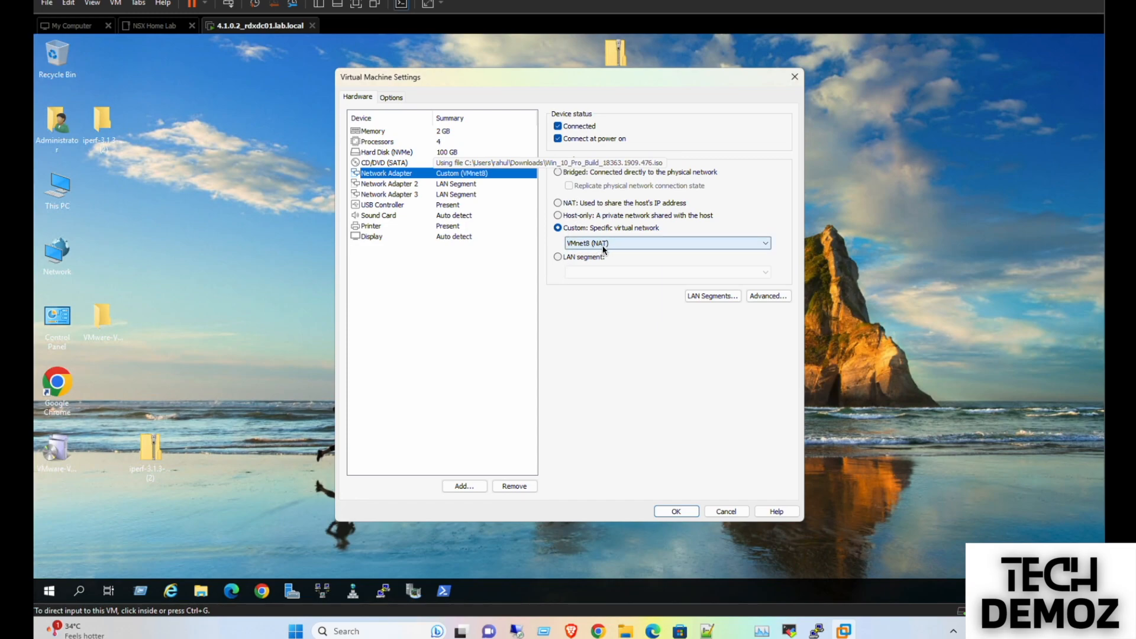
{"action": "left_click", "coordinate": [402, 184]}
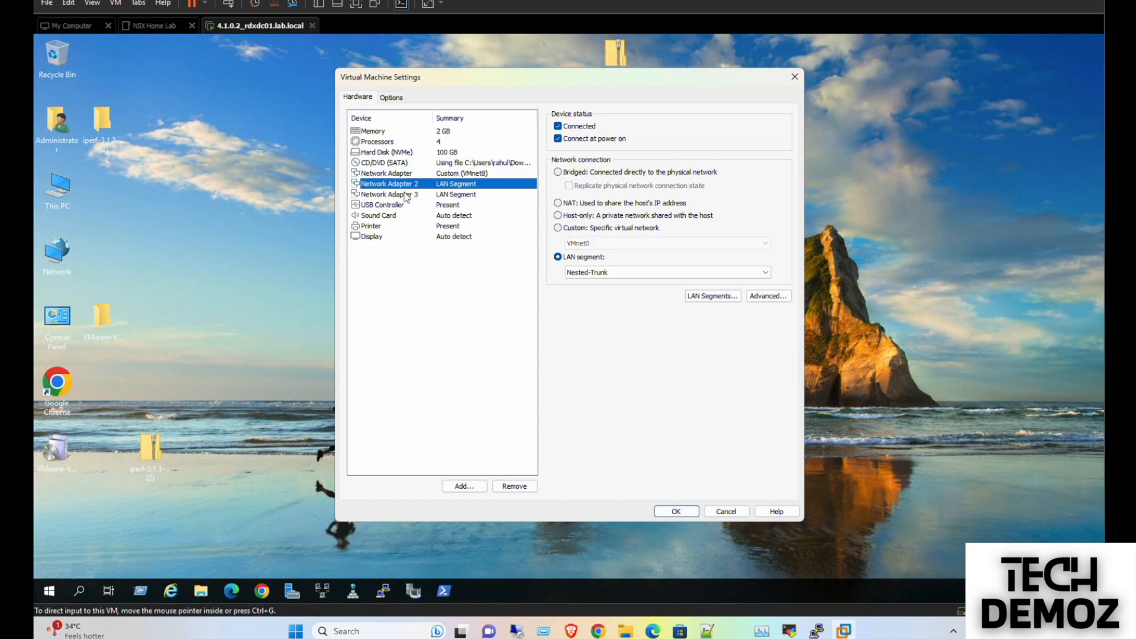
{"action": "left_click", "coordinate": [406, 195]}
{"action": "left_click", "coordinate": [404, 184]}
{"action": "left_click", "coordinate": [406, 195]}
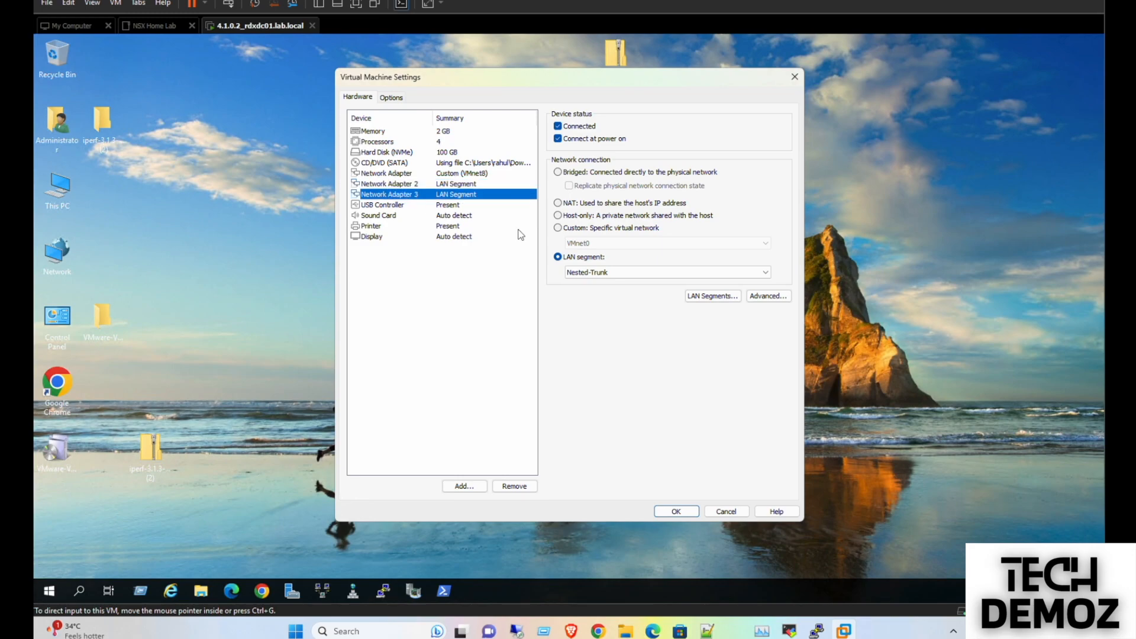
Add a new global LAN segment from Network Adapter 3's settings, remove it again, and discard the settings changes
{"action": "left_click", "coordinate": [715, 296]}
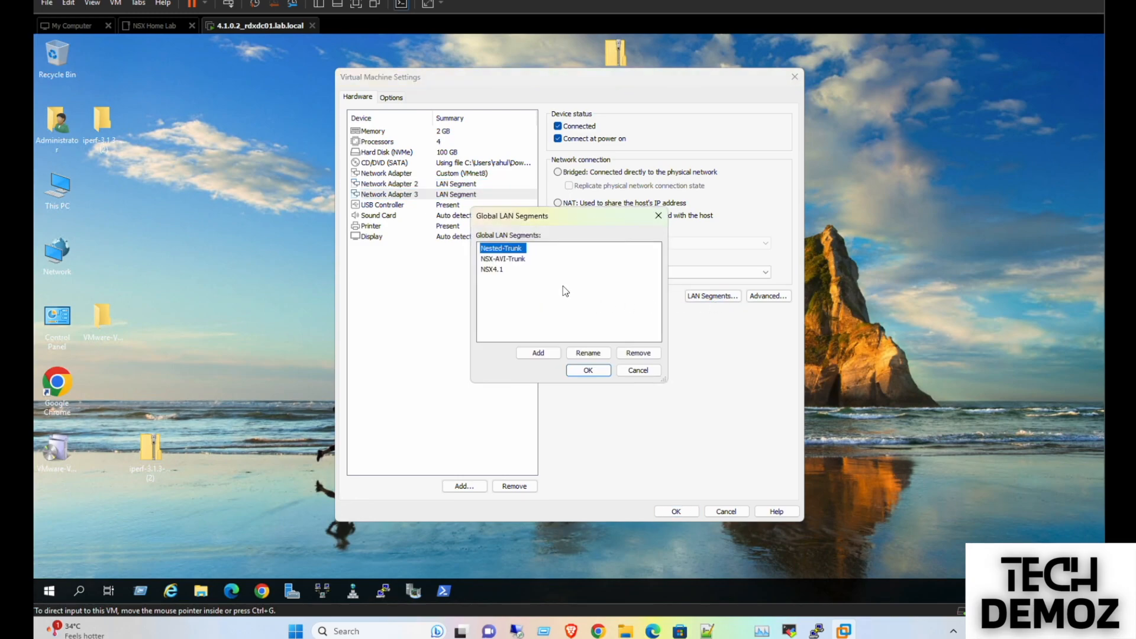
{"action": "left_click", "coordinate": [540, 353]}
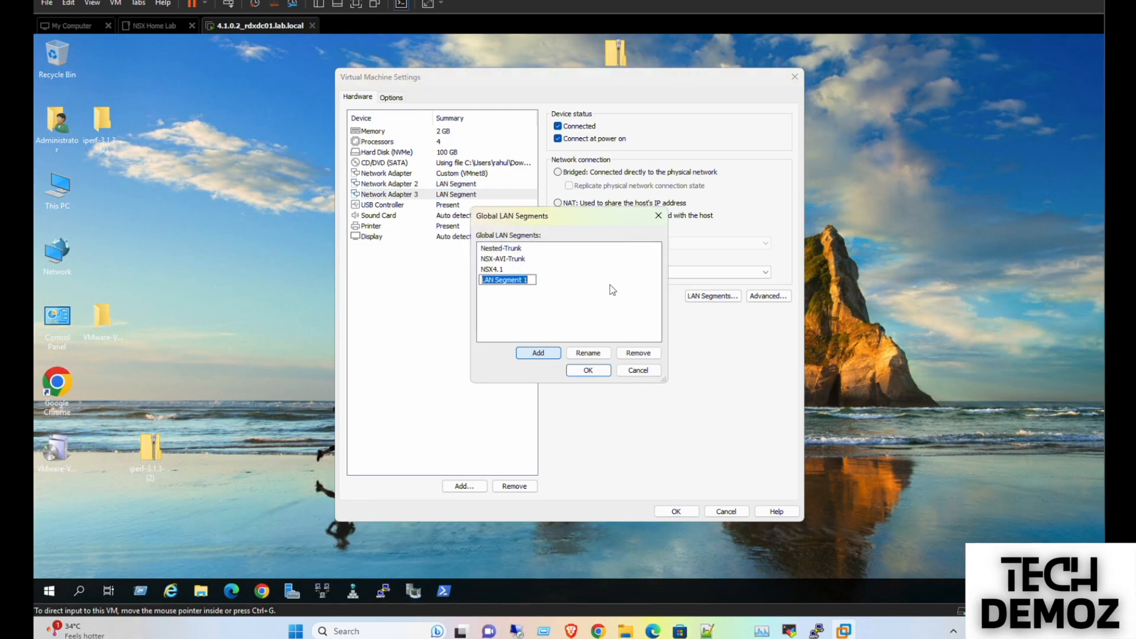
{"action": "left_click", "coordinate": [638, 352]}
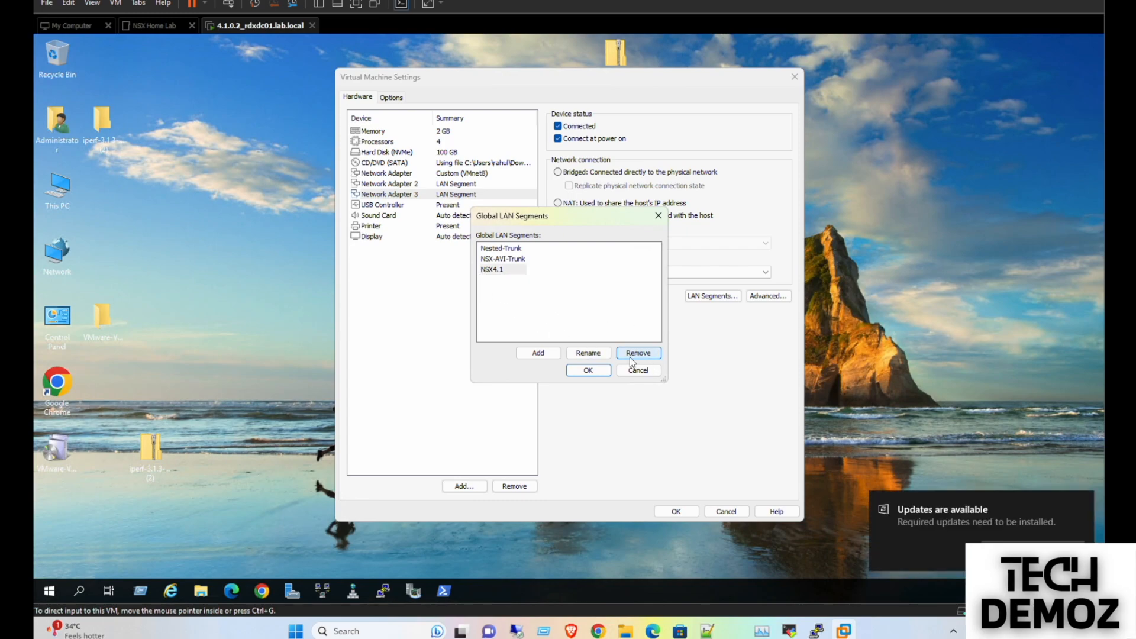
{"action": "left_click", "coordinate": [643, 371]}
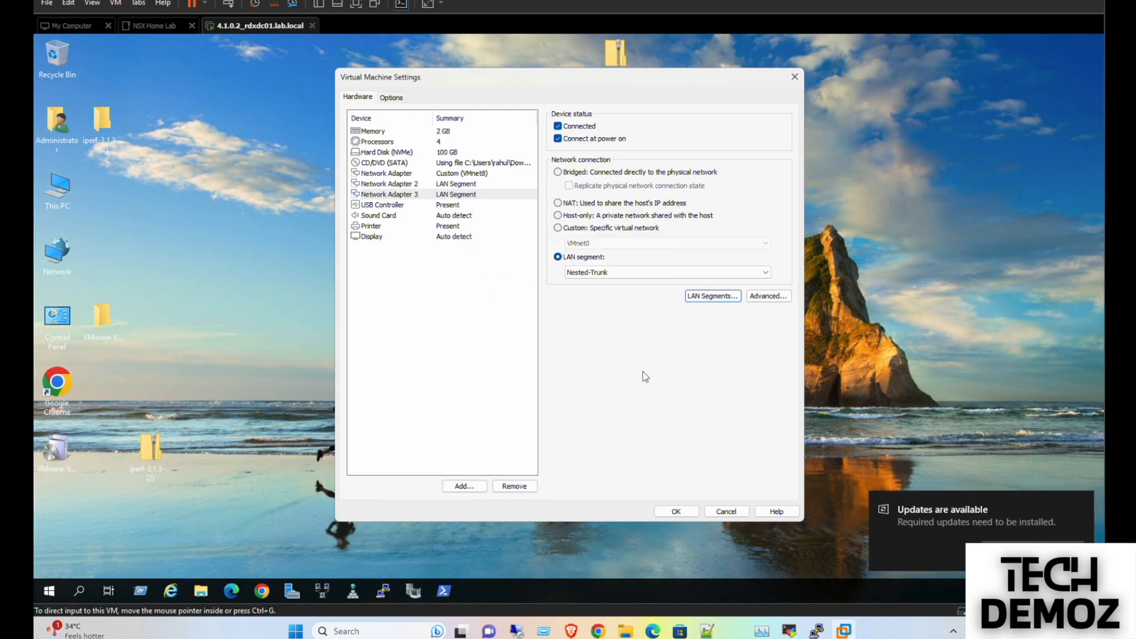
{"action": "left_click", "coordinate": [727, 512]}
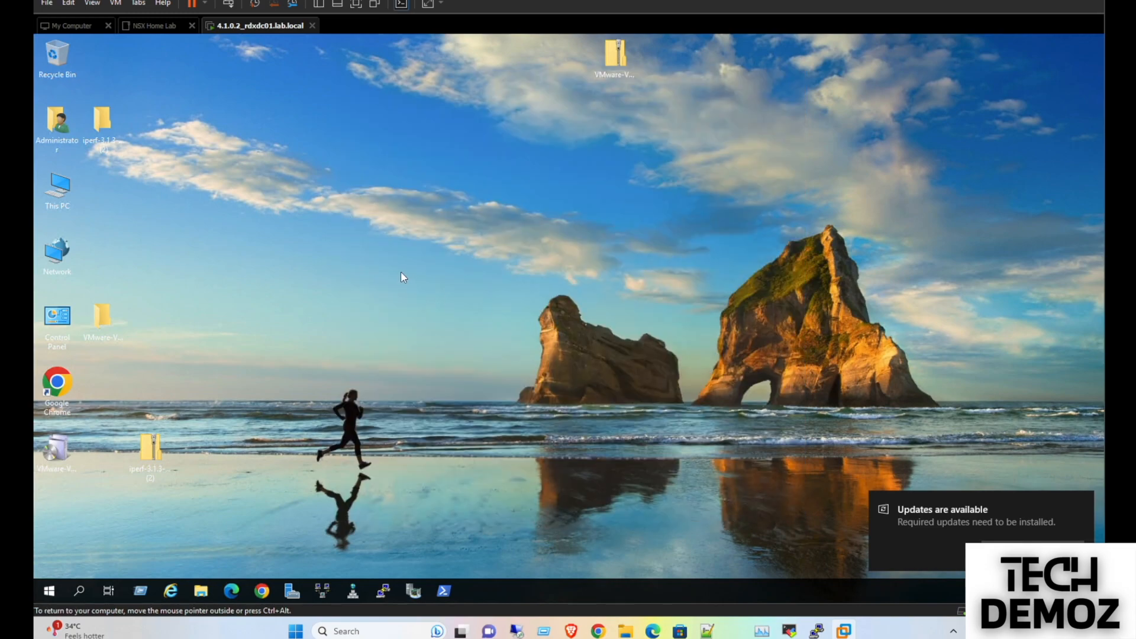
Open Active Directory Users and Computers, view the containers of the lab.local domain, and minimize the console
{"action": "left_click", "coordinate": [80, 591]}
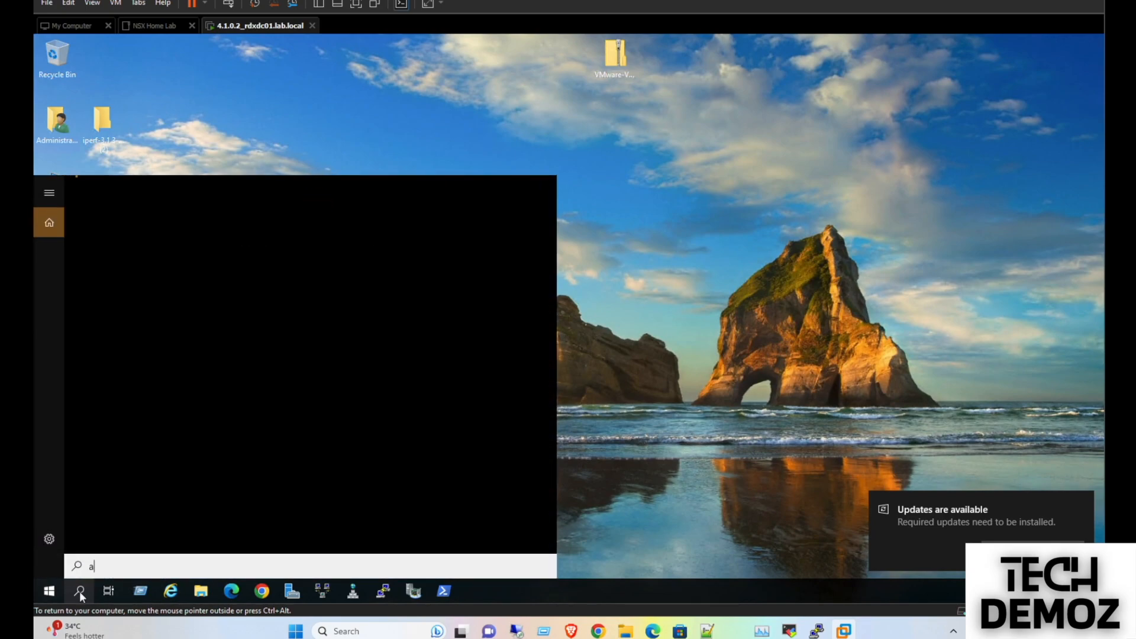
{"action": "type", "text": "active"}
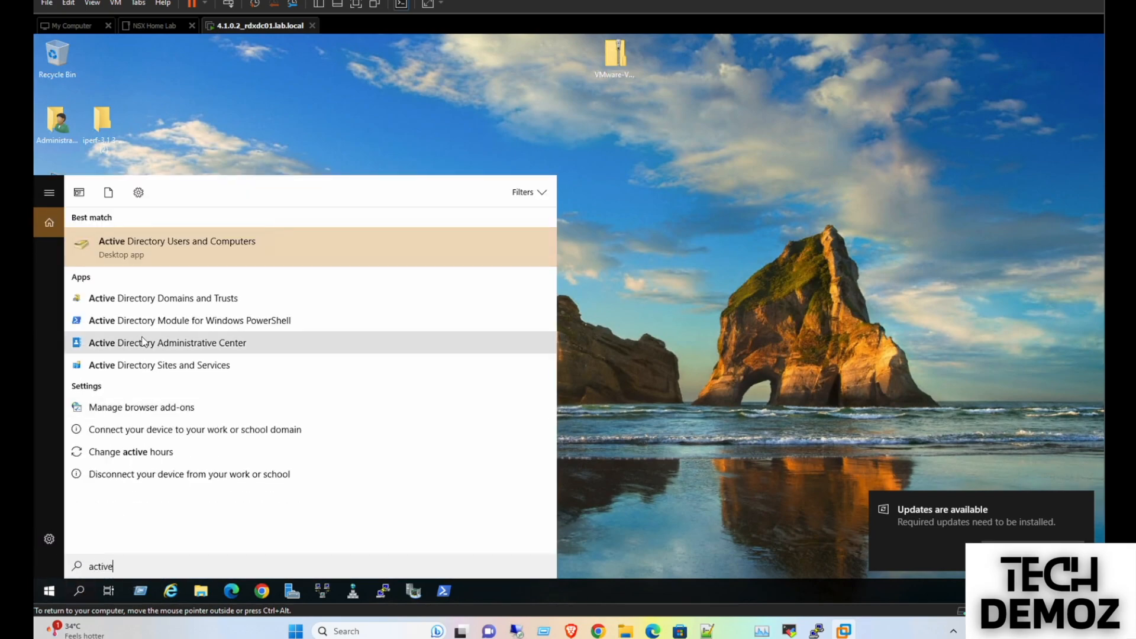
{"action": "left_click", "coordinate": [186, 241]}
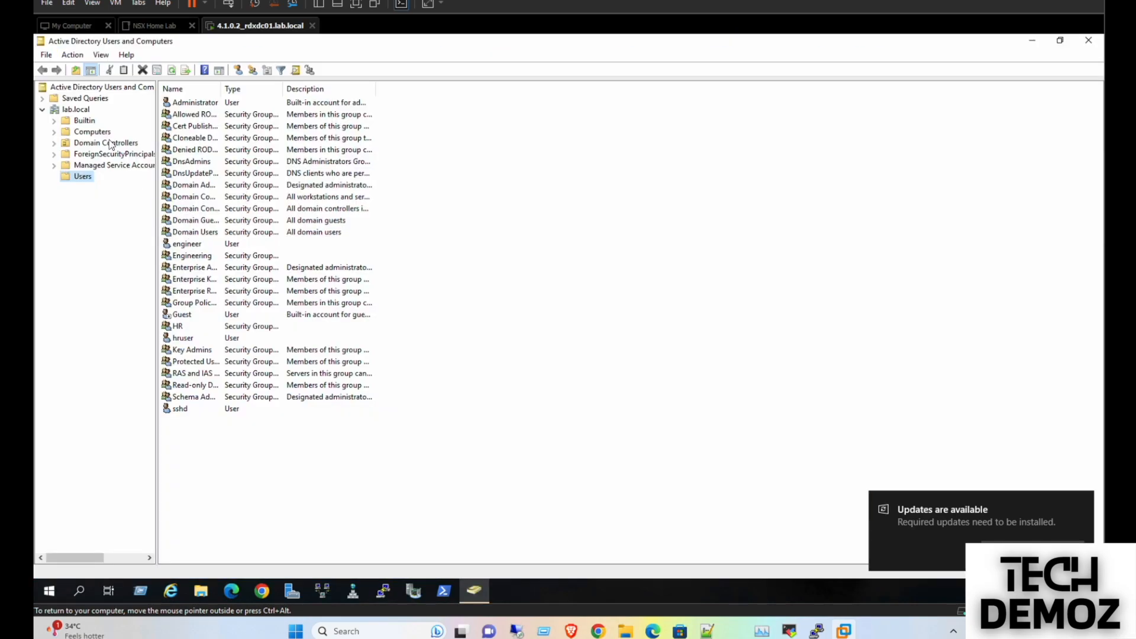
{"action": "left_click", "coordinate": [77, 110]}
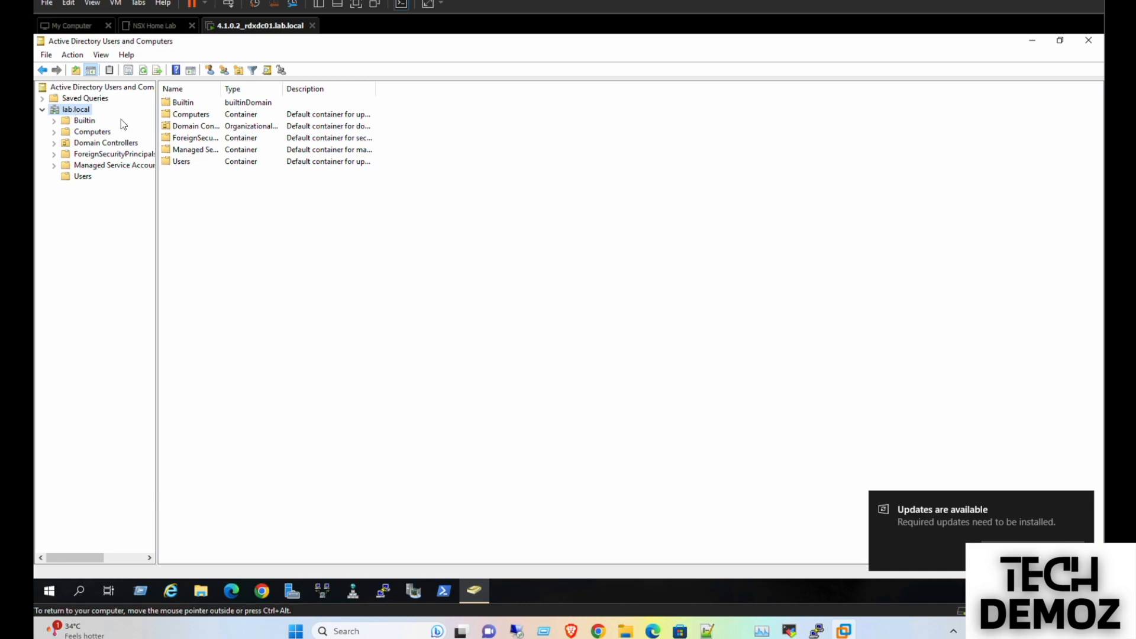
{"action": "left_click", "coordinate": [1032, 41]}
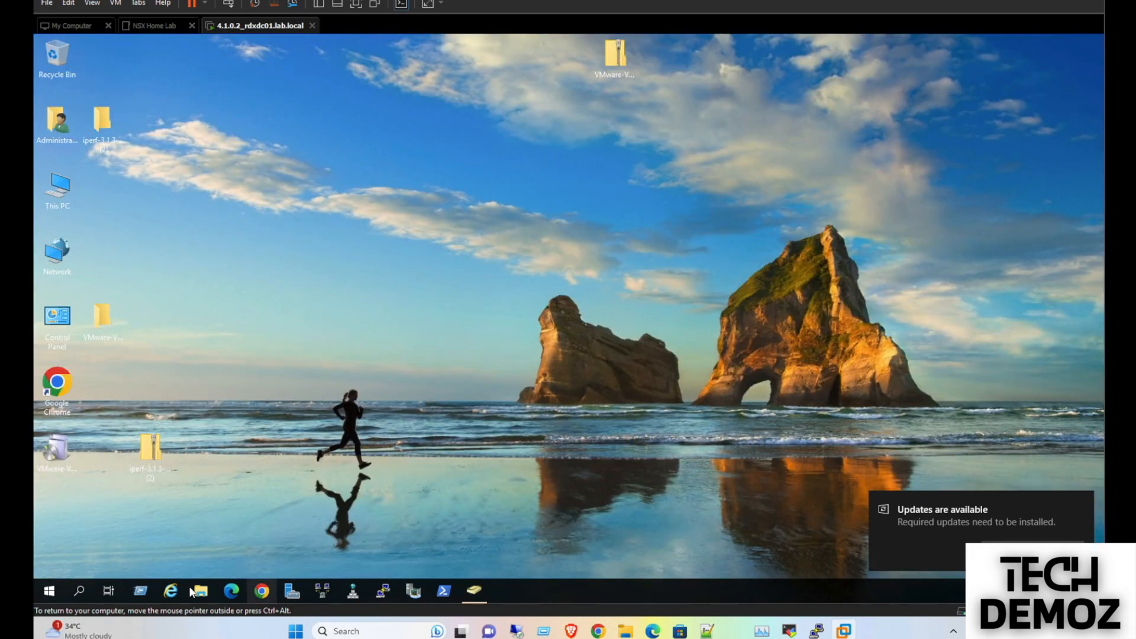
Open DNS Manager, review the lab.local forward lookup zone's host records from rdxedge01 through rdxvc01, and minimize it
{"action": "left_click", "coordinate": [353, 598]}
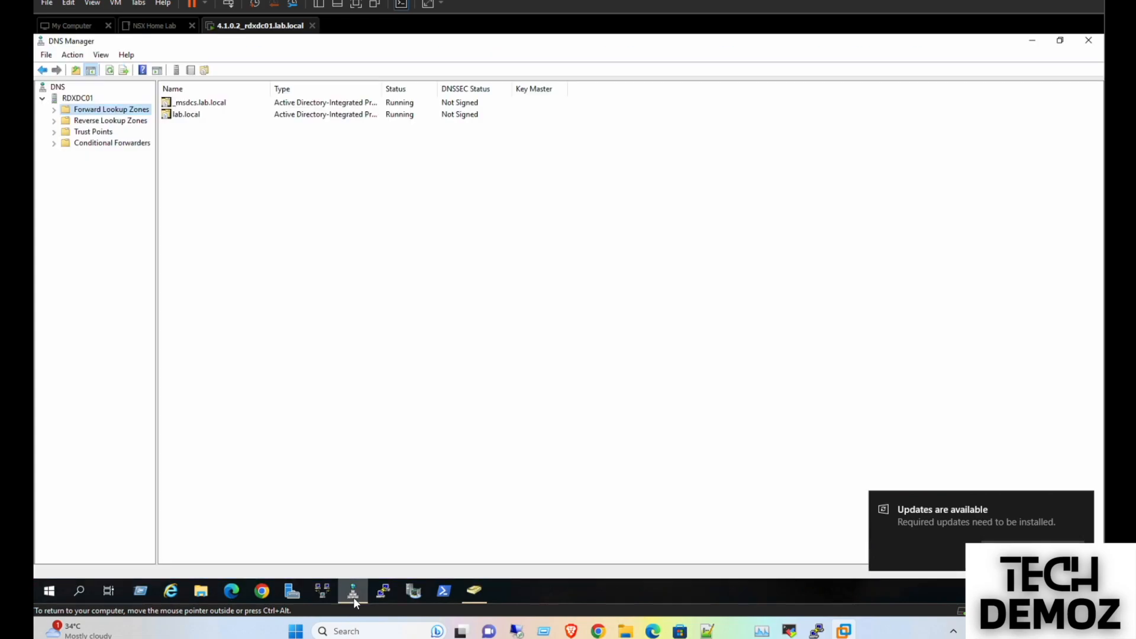
{"action": "left_click", "coordinate": [54, 110]}
{"action": "double_click", "coordinate": [69, 132]}
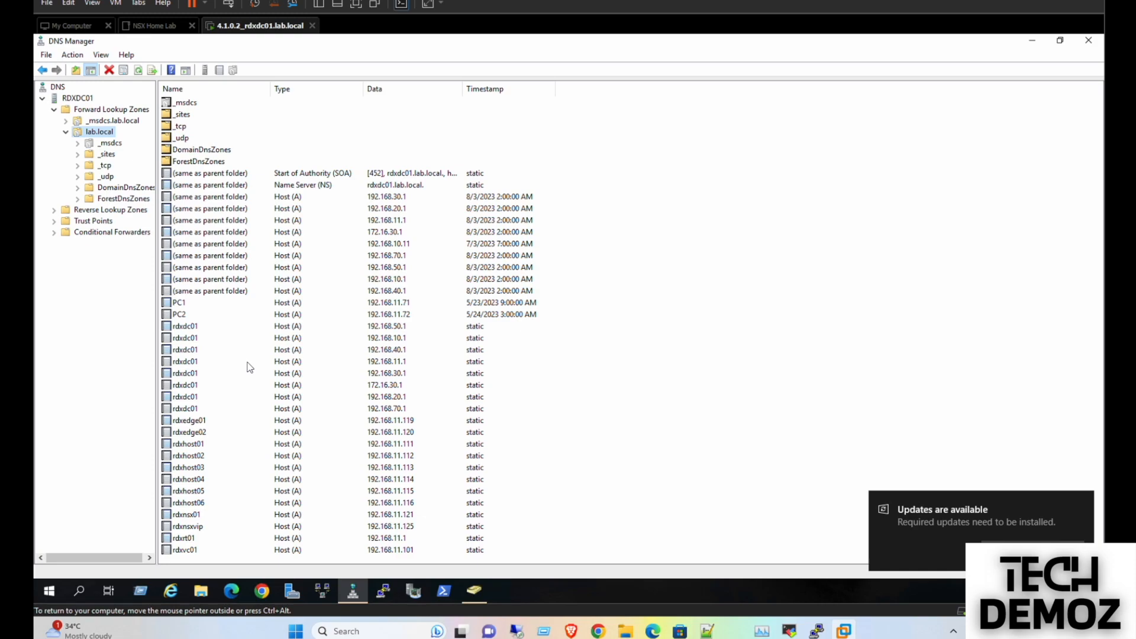
{"action": "left_click", "coordinate": [246, 424]}
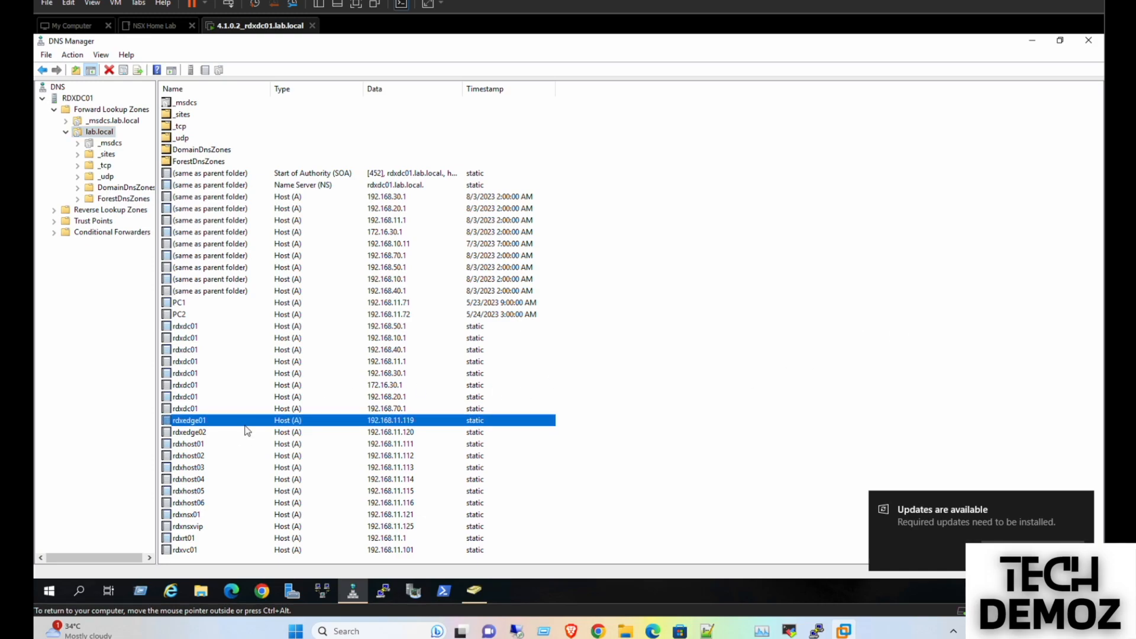
{"action": "key", "text": "Down"}
{"action": "key", "text": "Down"}
{"action": "key", "text": "Down"}
{"action": "key", "text": "Down"}
{"action": "key", "text": "Down"}
{"action": "key", "text": "Down"}
{"action": "key", "text": "Down"}
{"action": "key", "text": "Down"}
{"action": "key", "text": "Down"}
{"action": "key", "text": "Down"}
{"action": "key", "text": "Down"}
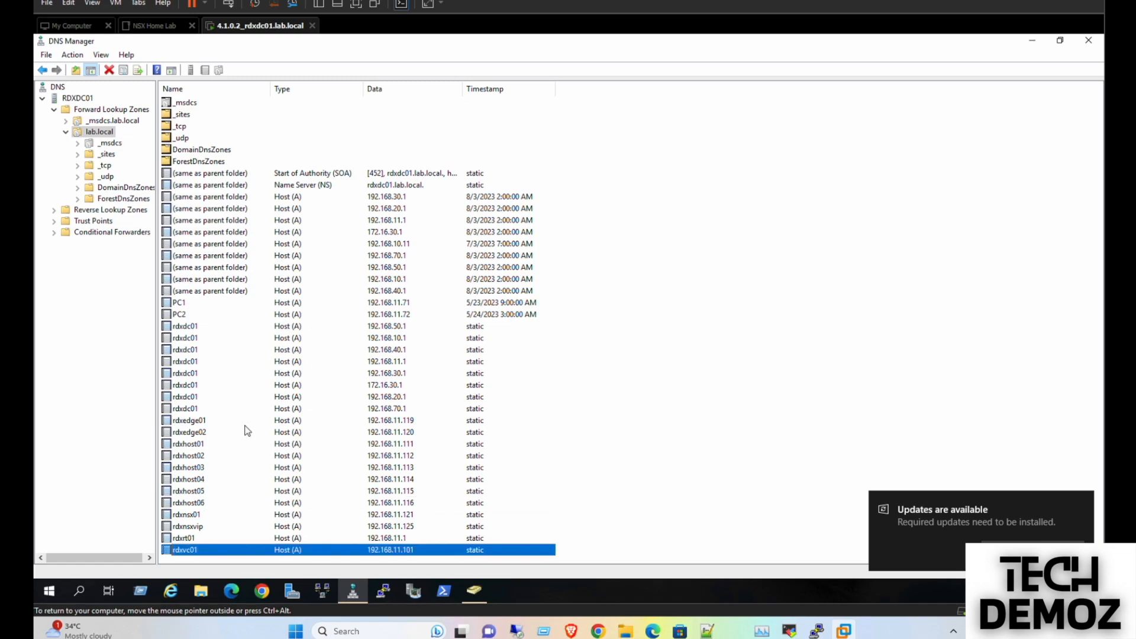
{"action": "left_click", "coordinate": [1031, 42]}
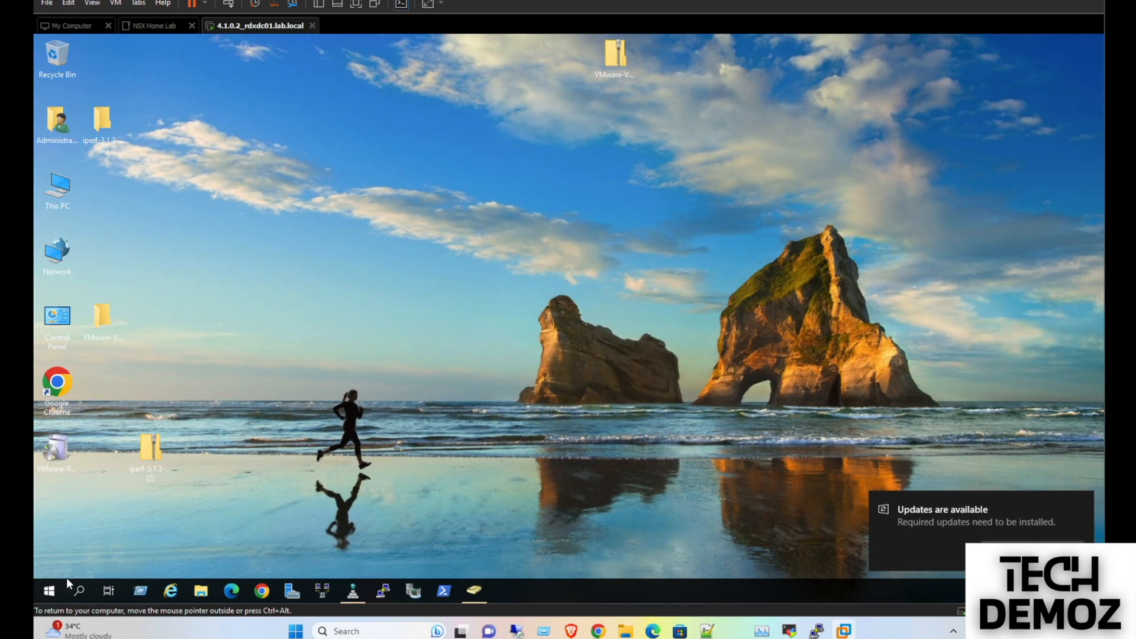
Open Server Manager maximized and bring up the NIC Teaming configuration from the Local Server properties
{"action": "left_click", "coordinate": [291, 593]}
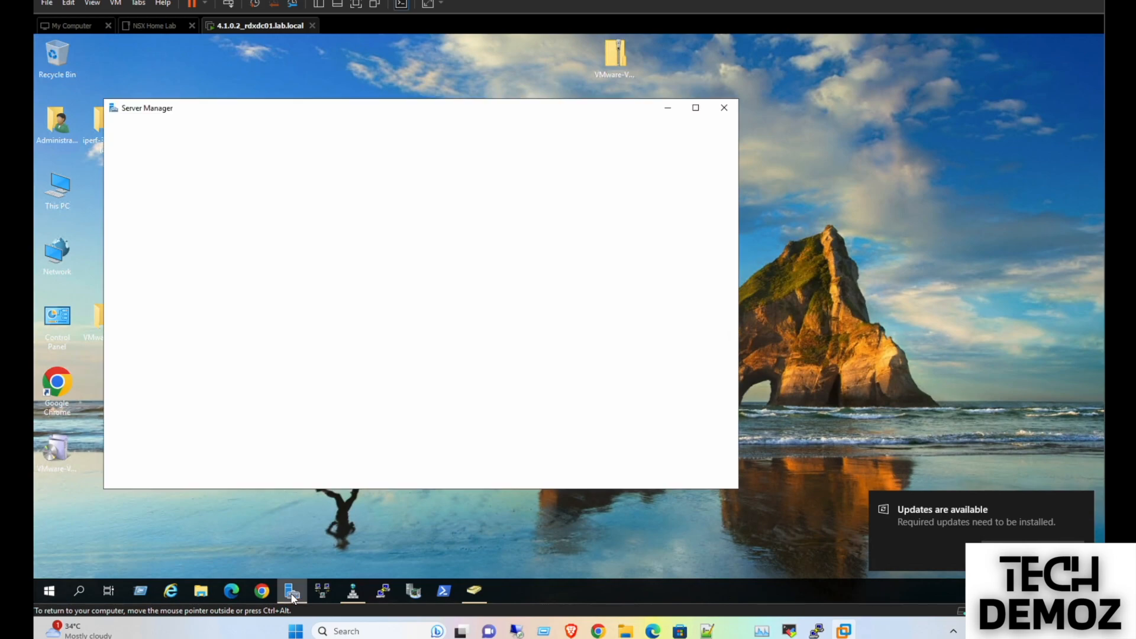
{"action": "left_click", "coordinate": [696, 107]}
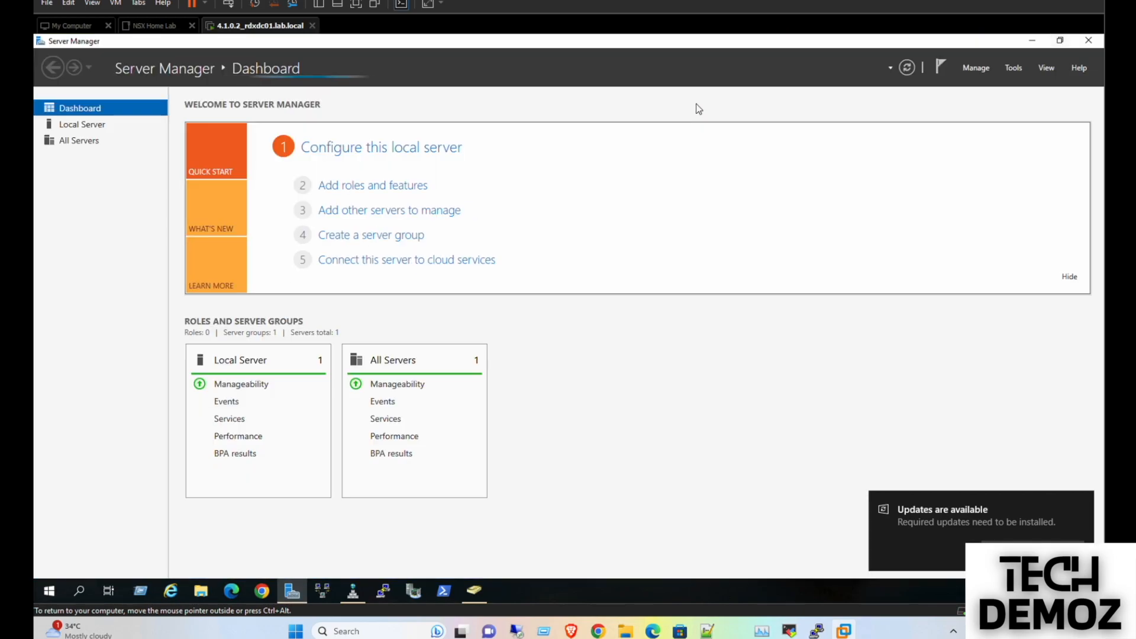
{"action": "left_click", "coordinate": [94, 126]}
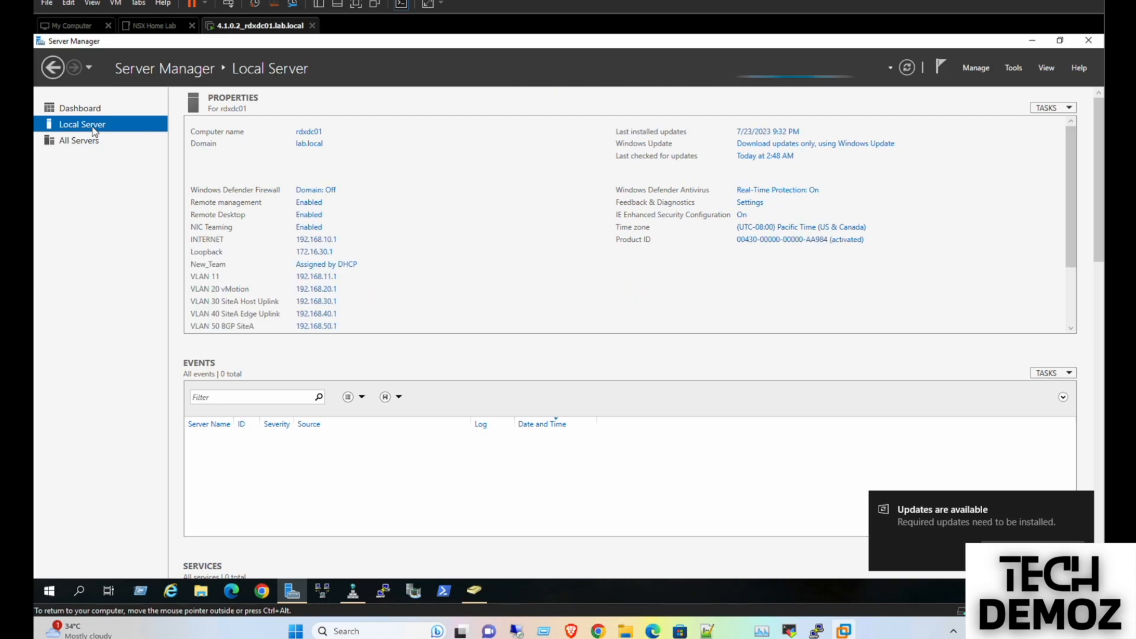
{"action": "left_click", "coordinate": [309, 227]}
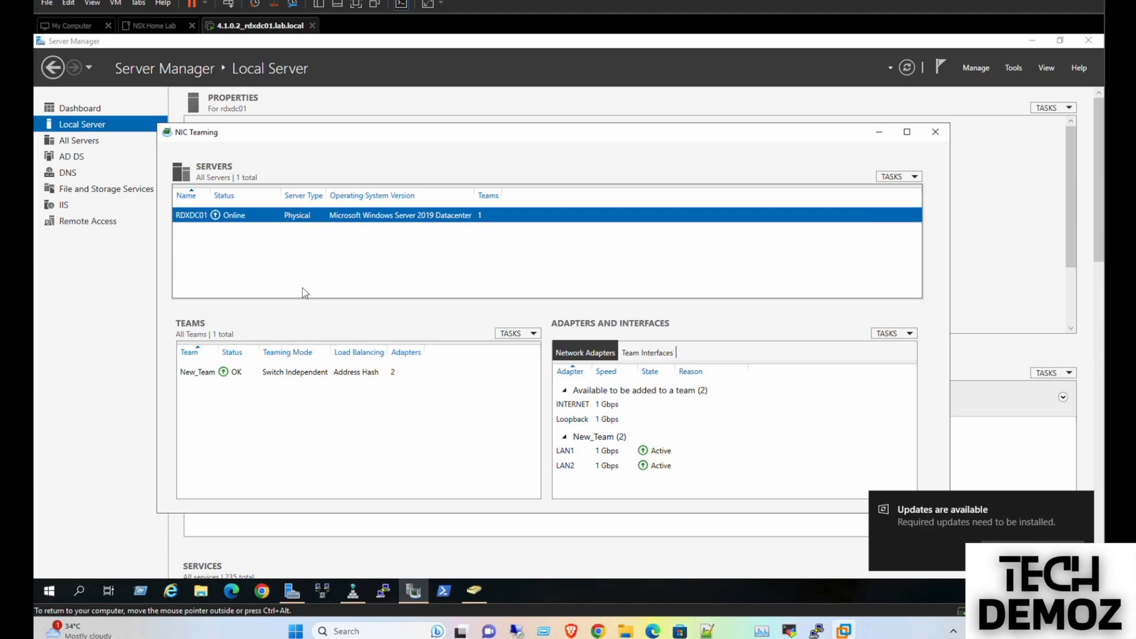
Check the LAN1 and LAN2 member adapters of New_Team and display its team interfaces
{"action": "left_click", "coordinate": [512, 334]}
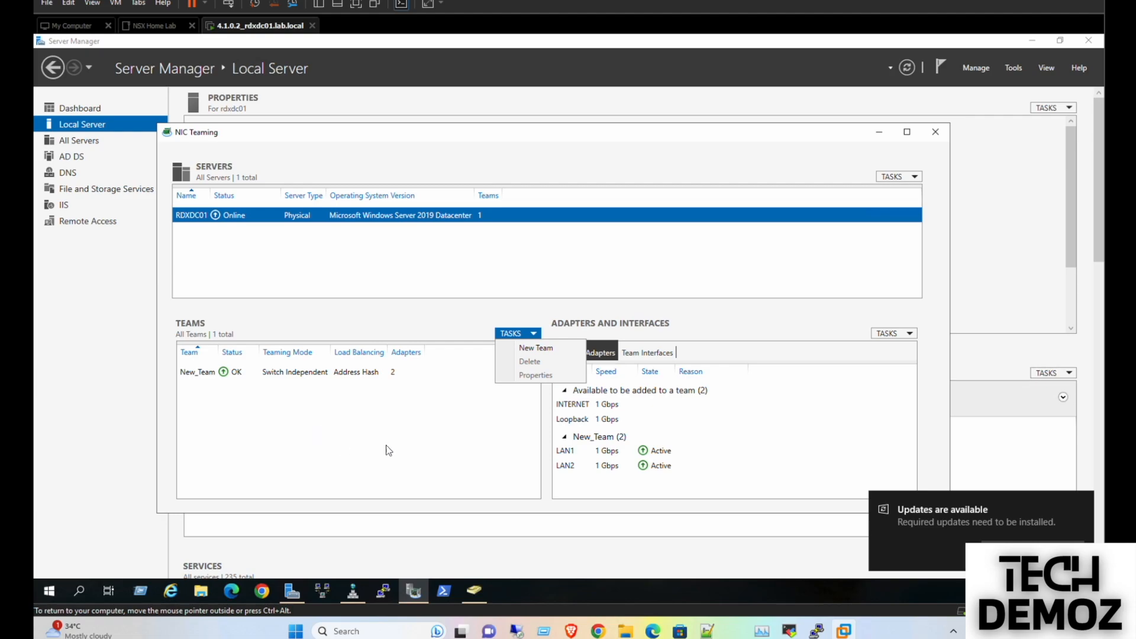
{"action": "left_click", "coordinate": [614, 453]}
{"action": "left_click", "coordinate": [611, 466]}
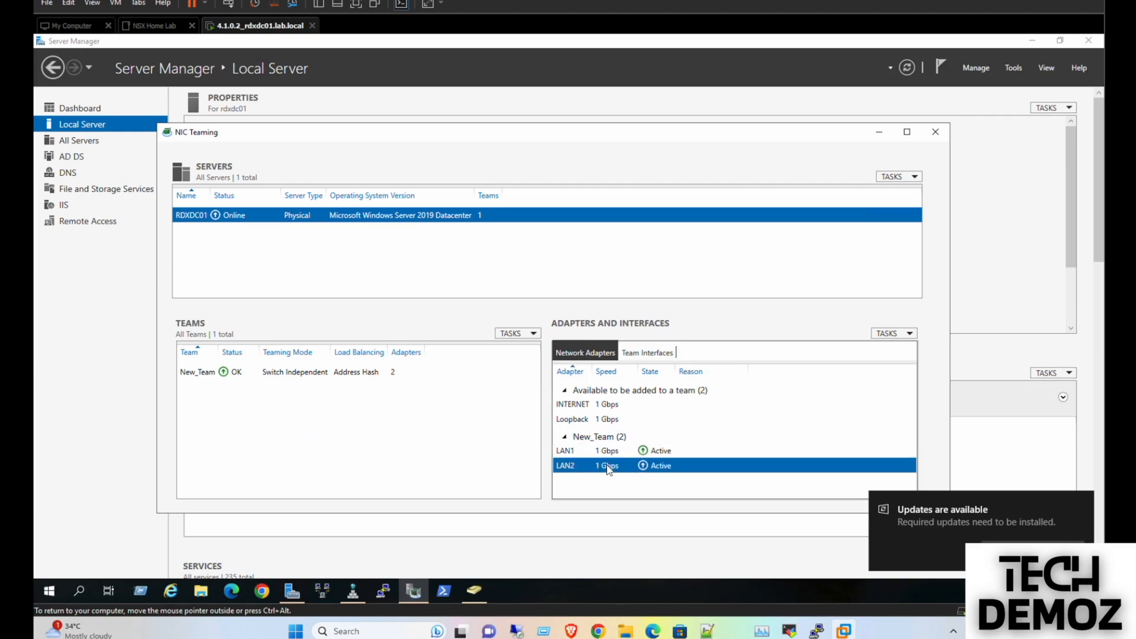
{"action": "left_click", "coordinate": [637, 354]}
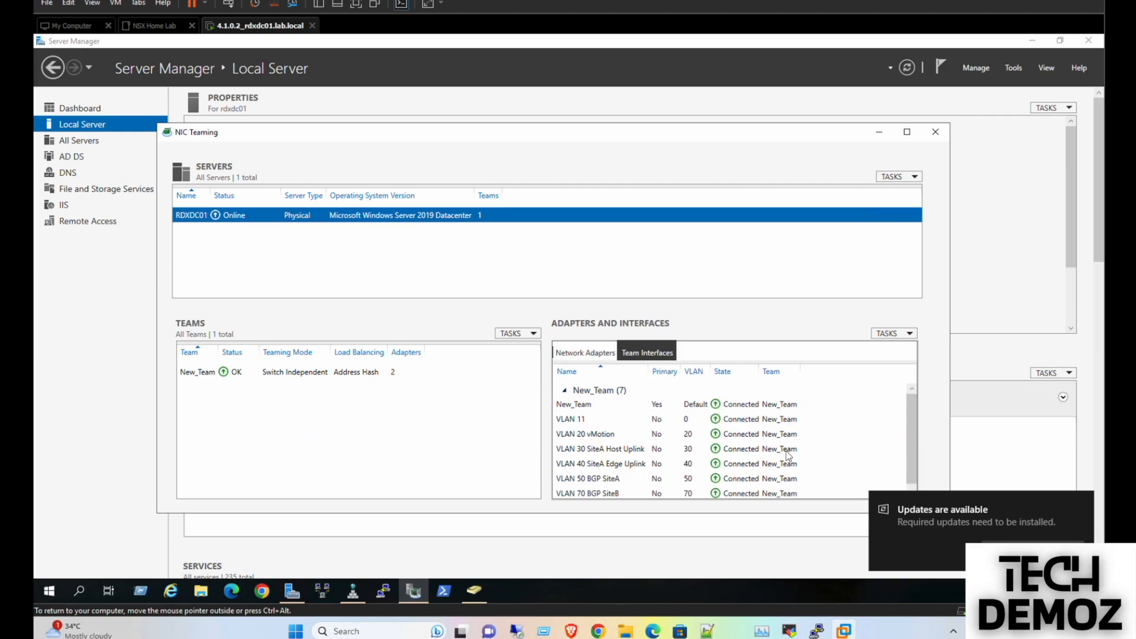
{"action": "left_click_drag", "start_coordinate": [916, 422], "coordinate": [918, 426]}
View the VLAN 11 team interface's name and VLAN membership properties, and cancel without changes
{"action": "left_click", "coordinate": [891, 333]}
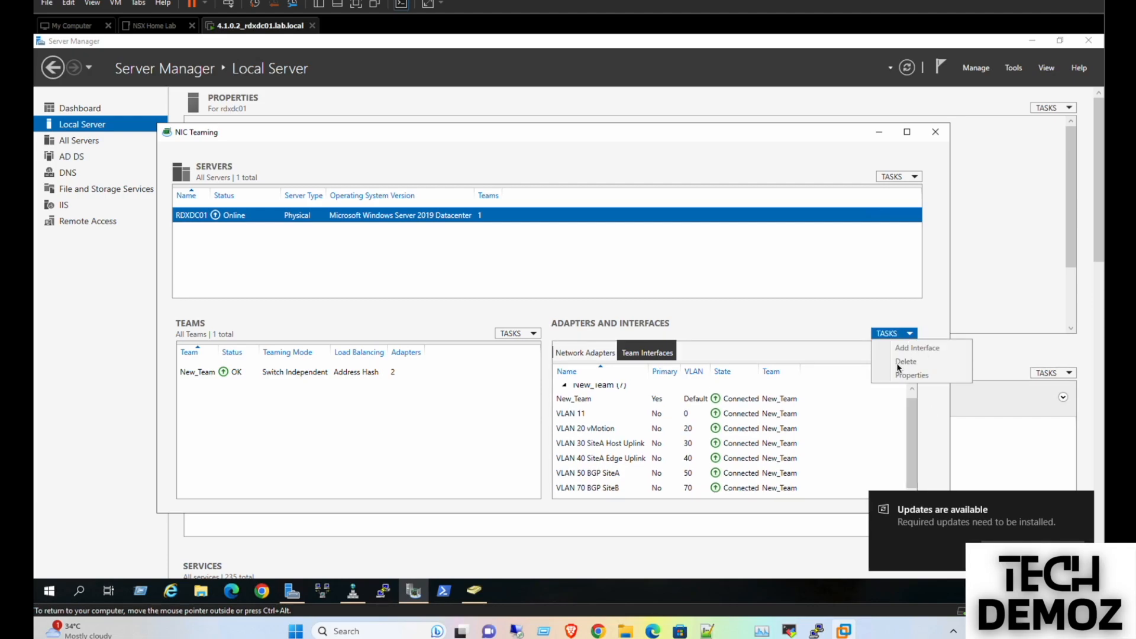
{"action": "left_click", "coordinate": [581, 414]}
{"action": "left_click", "coordinate": [890, 332]}
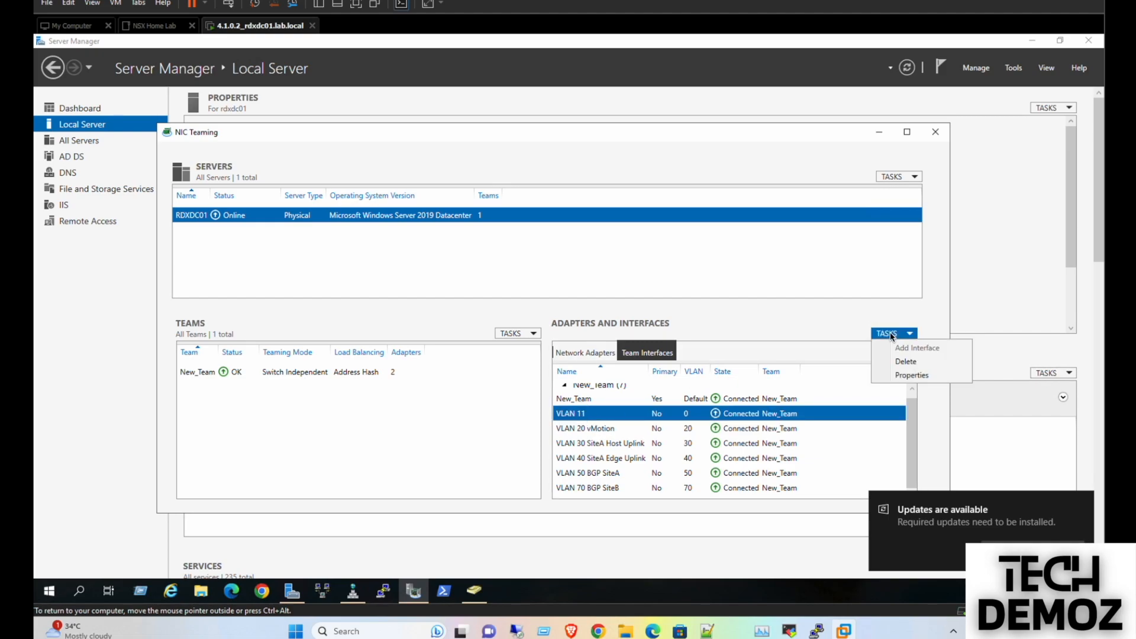
{"action": "left_click", "coordinate": [915, 375]}
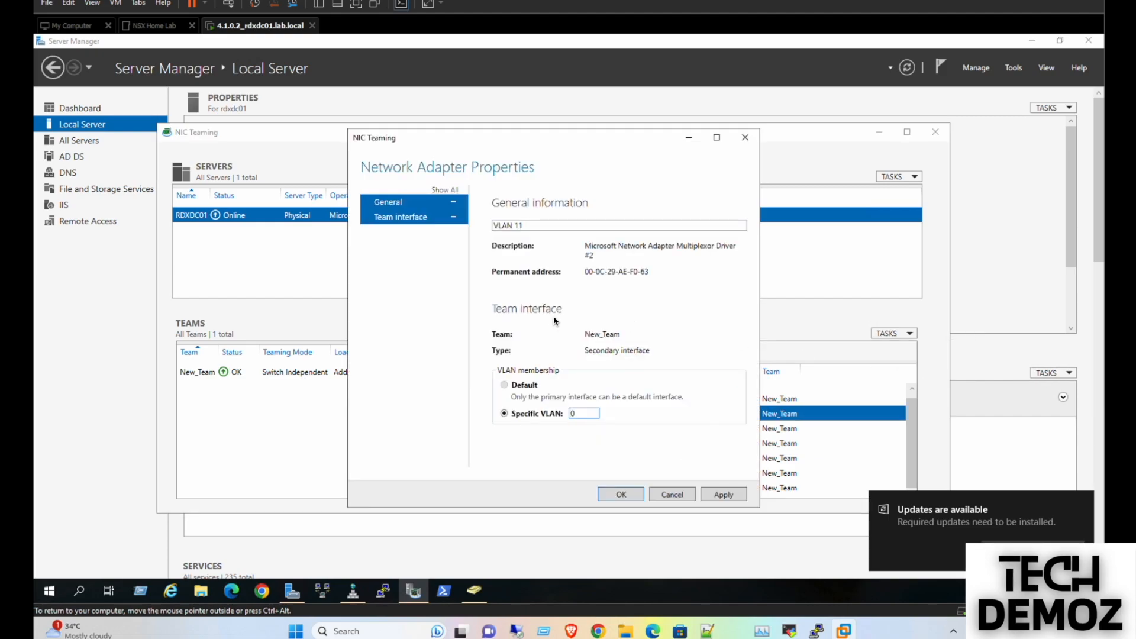
{"action": "left_click", "coordinate": [535, 229]}
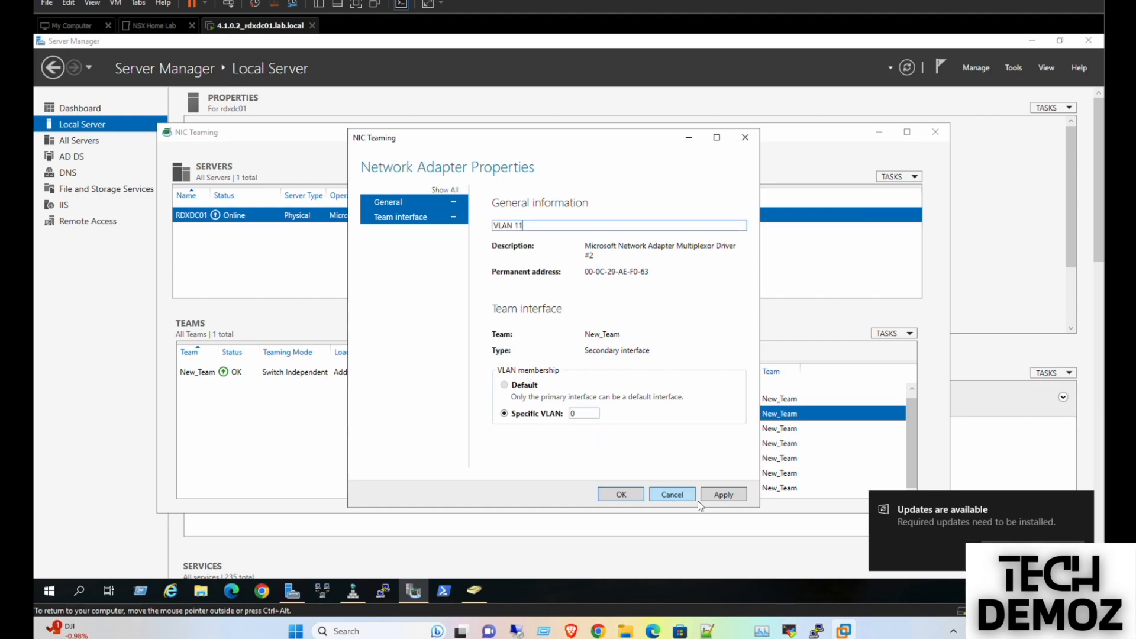
{"action": "left_click", "coordinate": [672, 495]}
Check the properties of the VLAN 20 vMotion and VLAN 30 SiteA Host Uplink team interfaces, cancelling each
{"action": "left_click", "coordinate": [592, 431]}
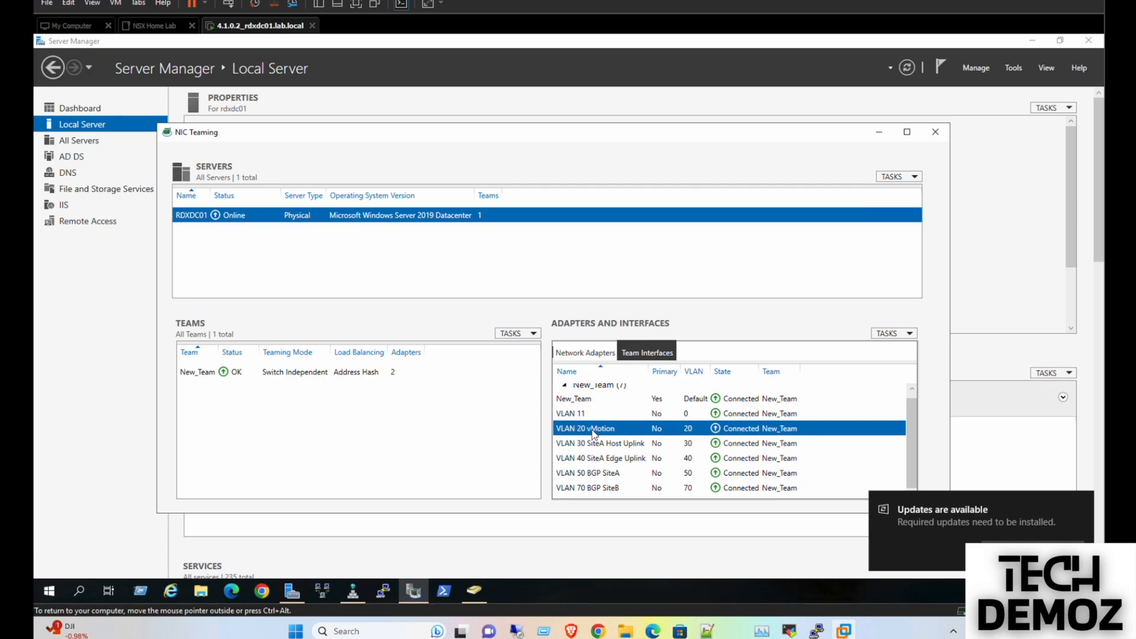
{"action": "left_click", "coordinate": [881, 333]}
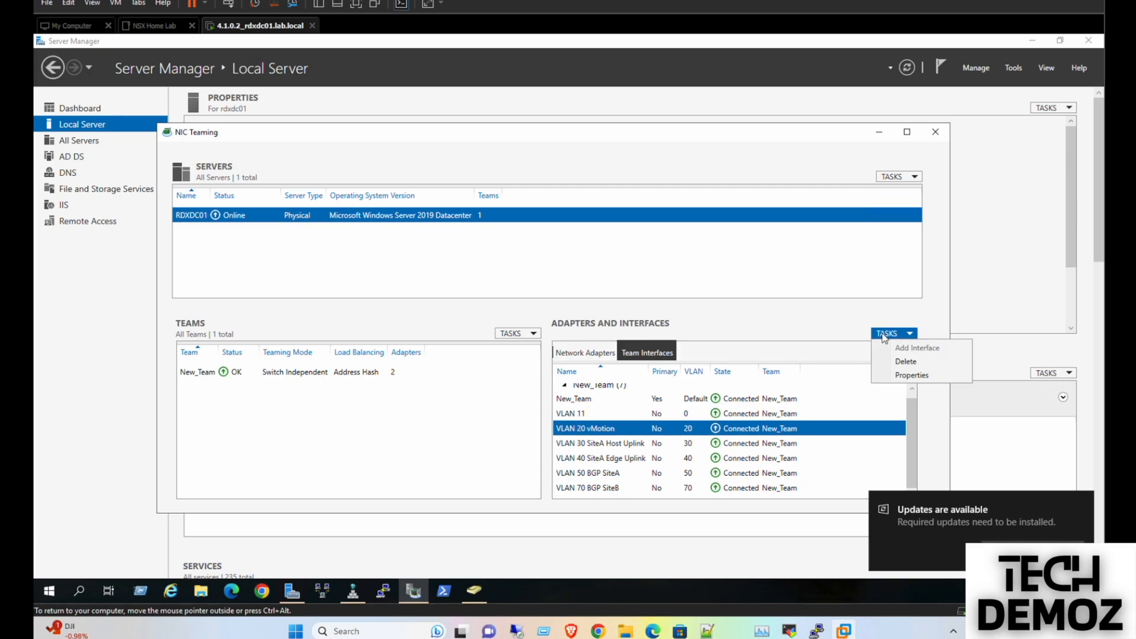
{"action": "left_click", "coordinate": [913, 377]}
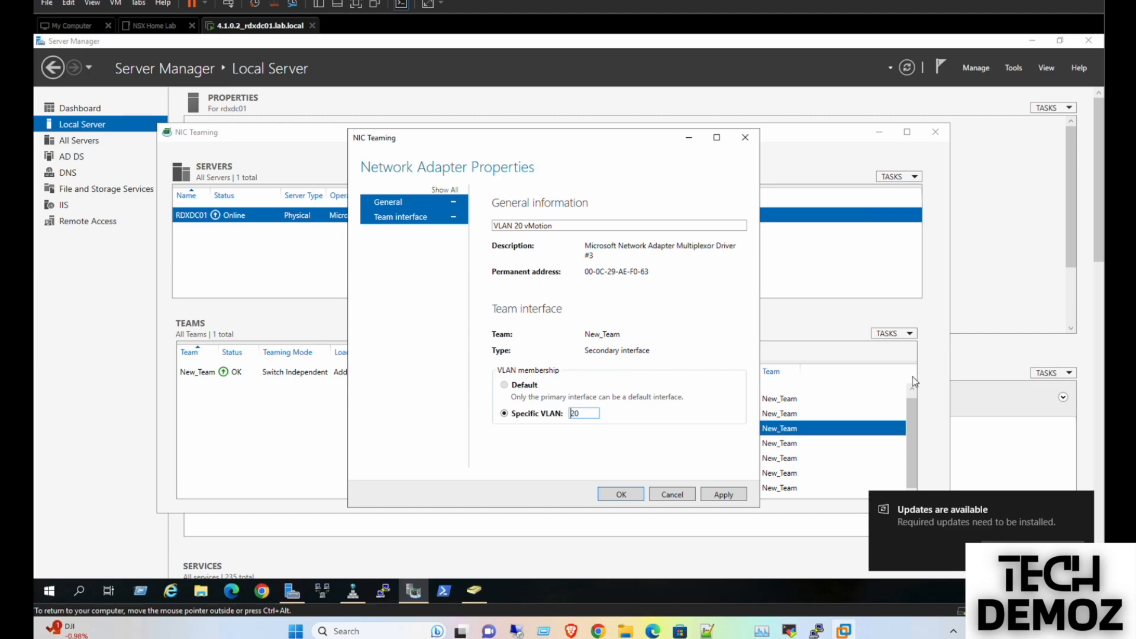
{"action": "left_click", "coordinate": [674, 495]}
{"action": "left_click", "coordinate": [602, 446]}
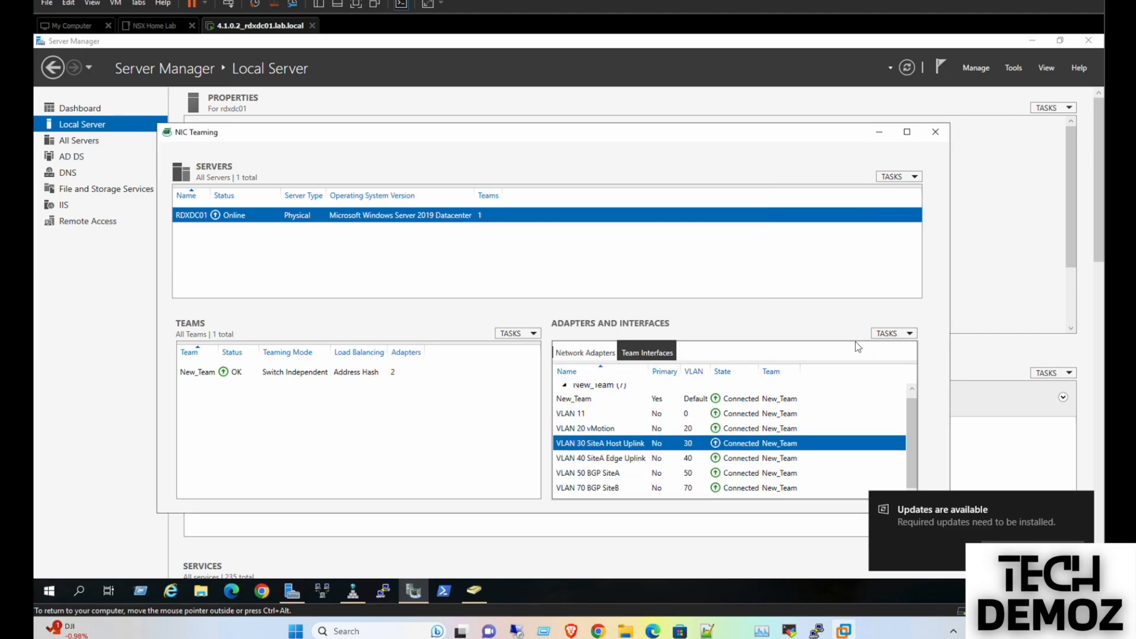
{"action": "left_click", "coordinate": [908, 334]}
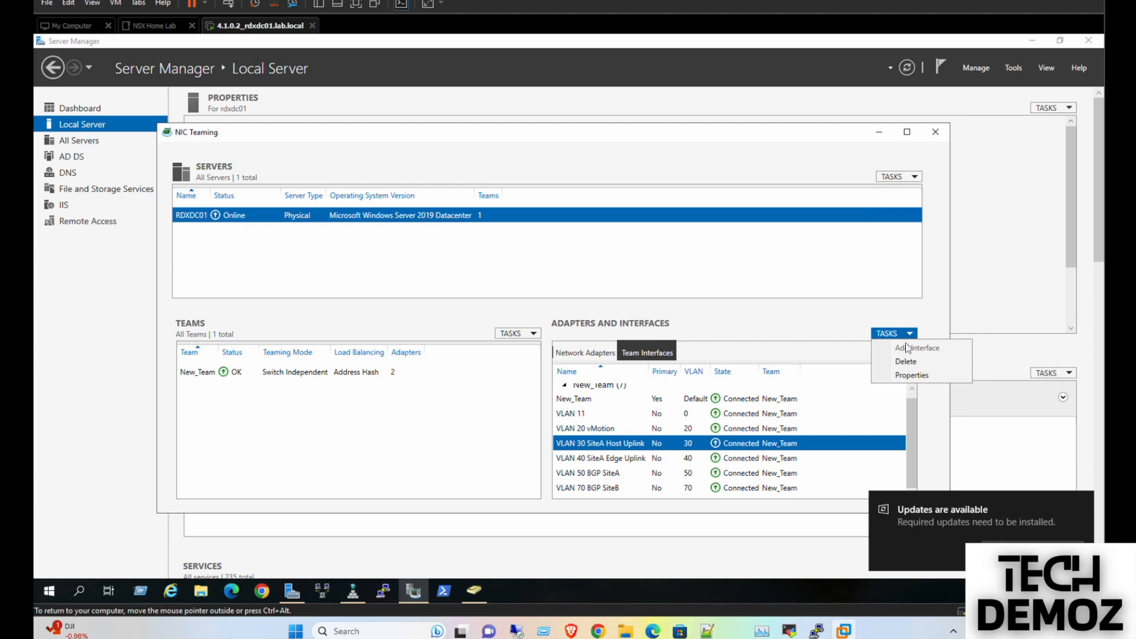
{"action": "left_click", "coordinate": [912, 375]}
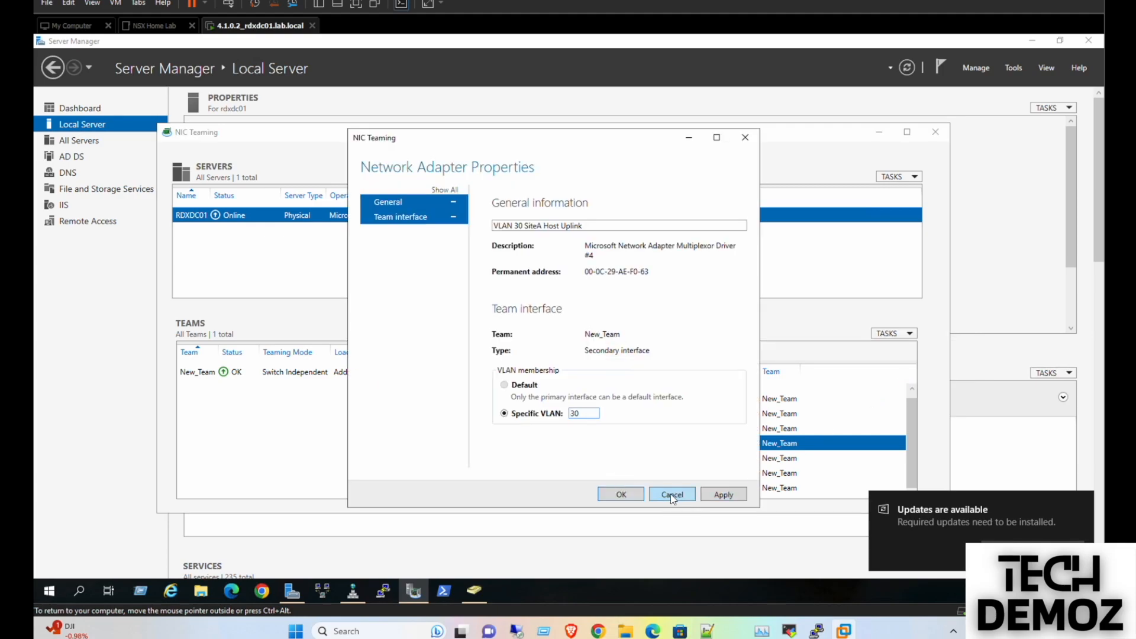
{"action": "left_click", "coordinate": [673, 496]}
Look over the VLAN 40, VLAN 50 and VLAN 70 team interfaces, and minimize NIC Teaming and Server Manager
{"action": "left_click", "coordinate": [599, 459]}
{"action": "left_click", "coordinate": [598, 474]}
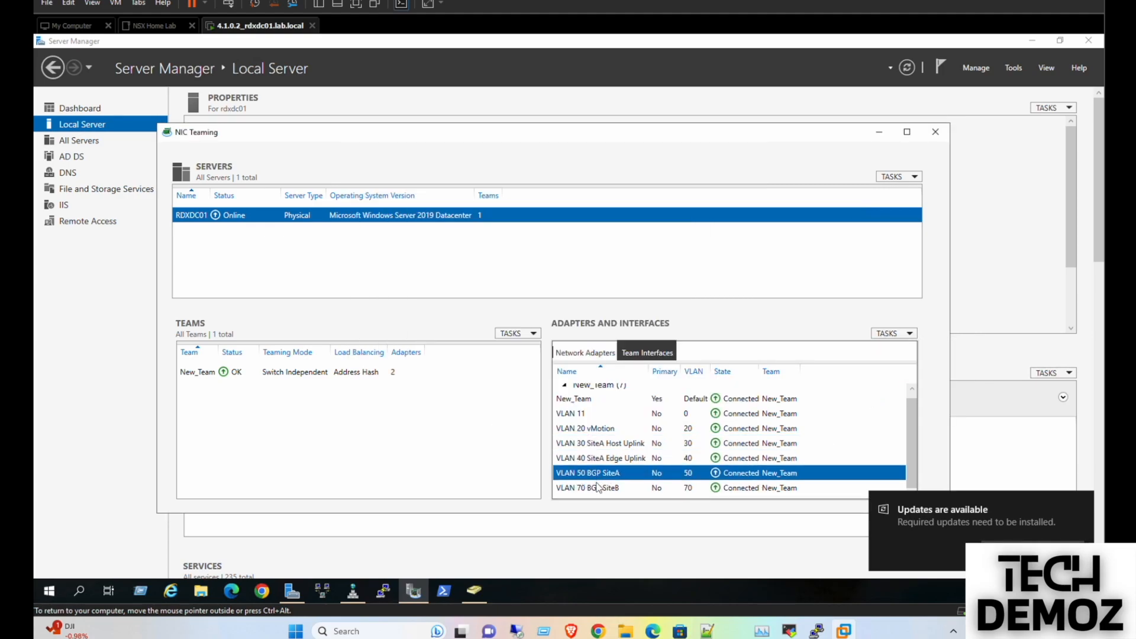
{"action": "left_click", "coordinate": [599, 488]}
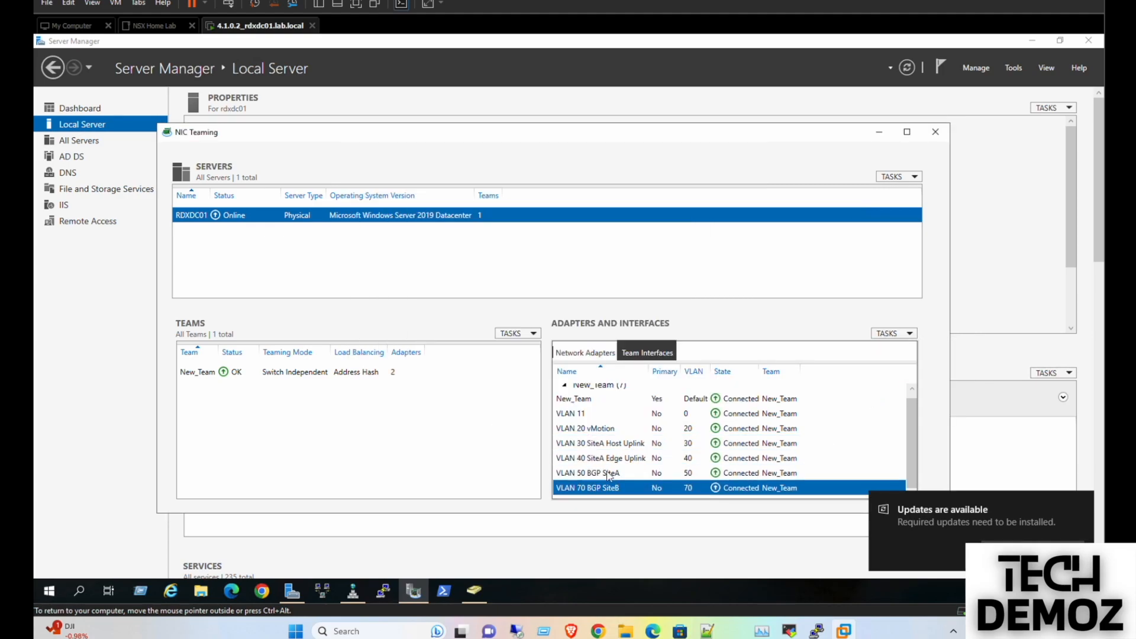
{"action": "left_click", "coordinate": [880, 132]}
{"action": "left_click", "coordinate": [1032, 40]}
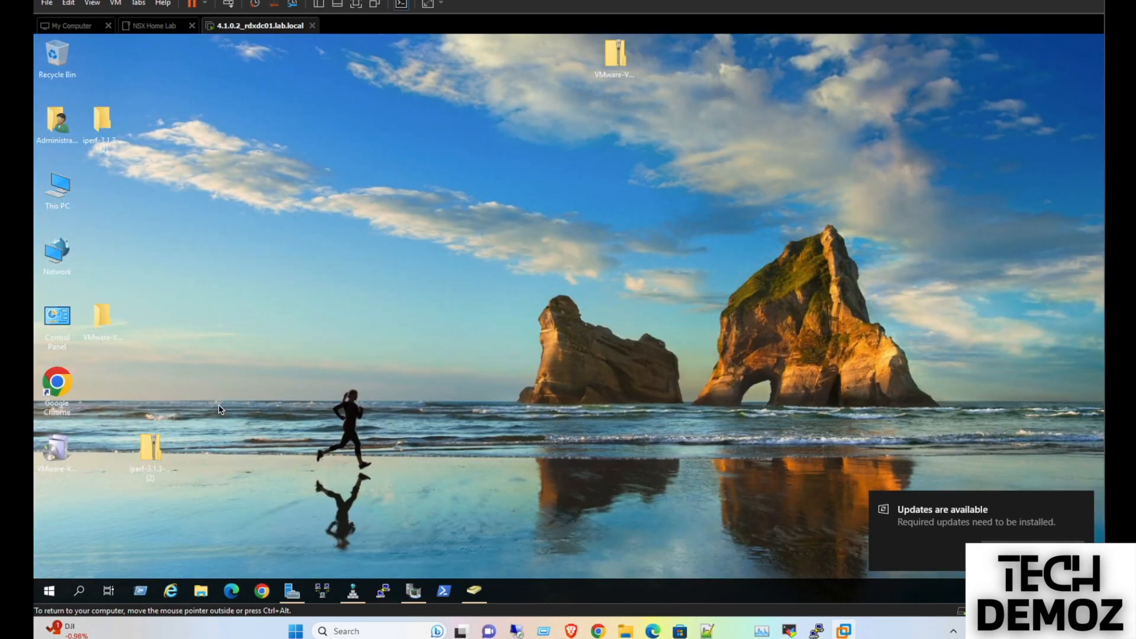
Open the server's Network Connections list from the Network and Sharing Center
{"action": "right_click", "coordinate": [58, 256]}
{"action": "left_click", "coordinate": [110, 368]}
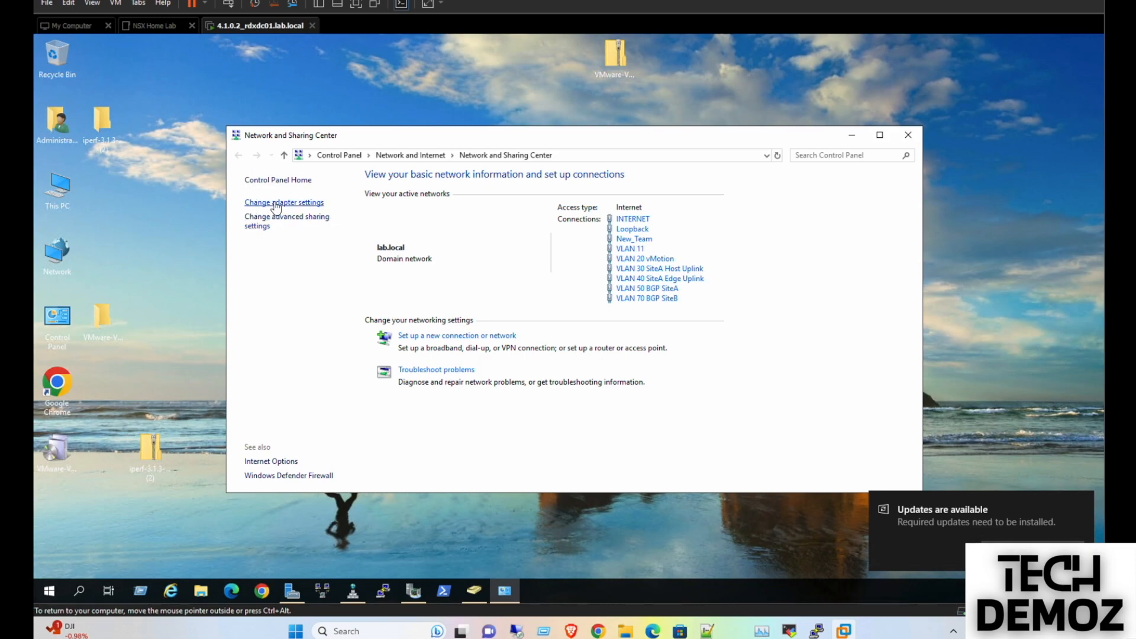
{"action": "left_click", "coordinate": [281, 203]}
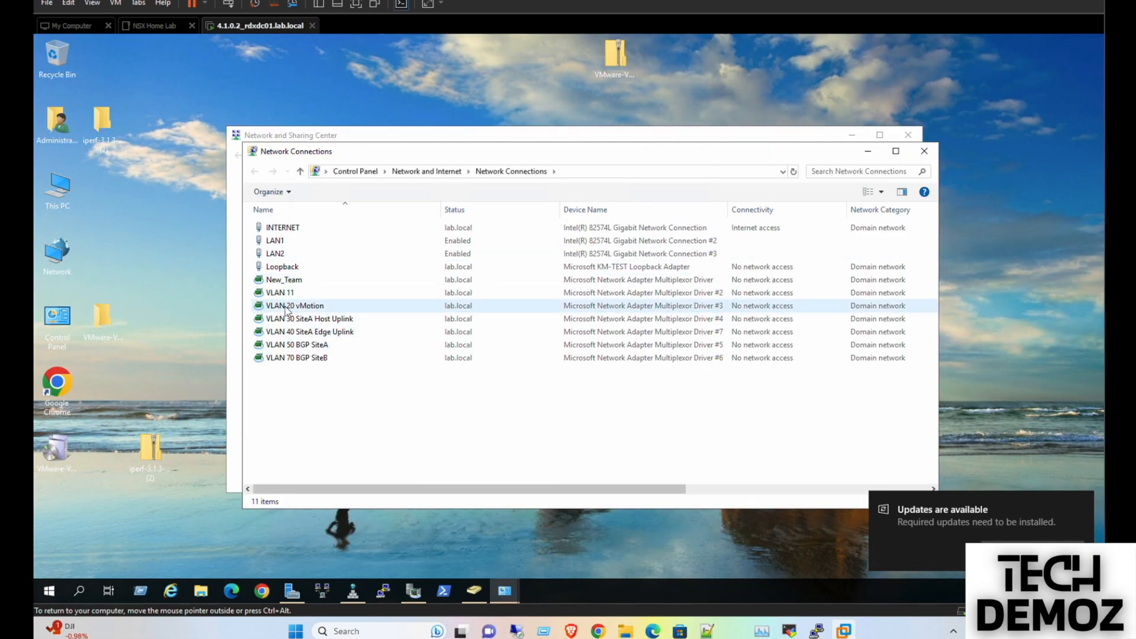
Check the TCP/IPv4 address settings of the VLAN 11 connection and cancel its properties without changes
{"action": "double_click", "coordinate": [279, 292]}
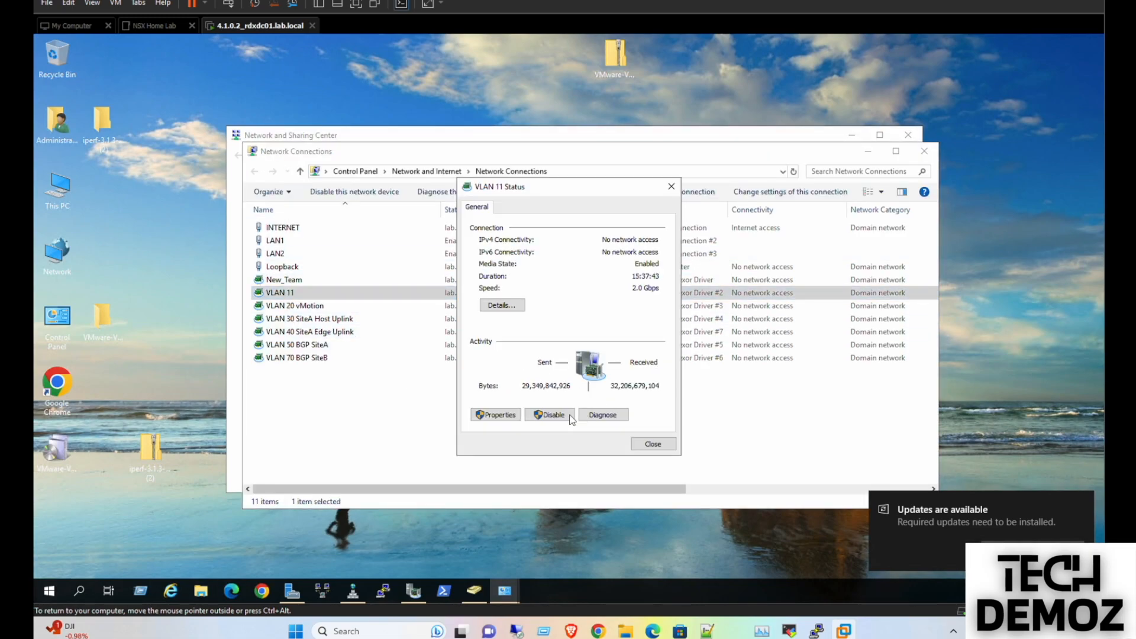
{"action": "left_click", "coordinate": [497, 414]}
{"action": "left_click", "coordinate": [604, 350]}
{"action": "left_click", "coordinate": [646, 389]}
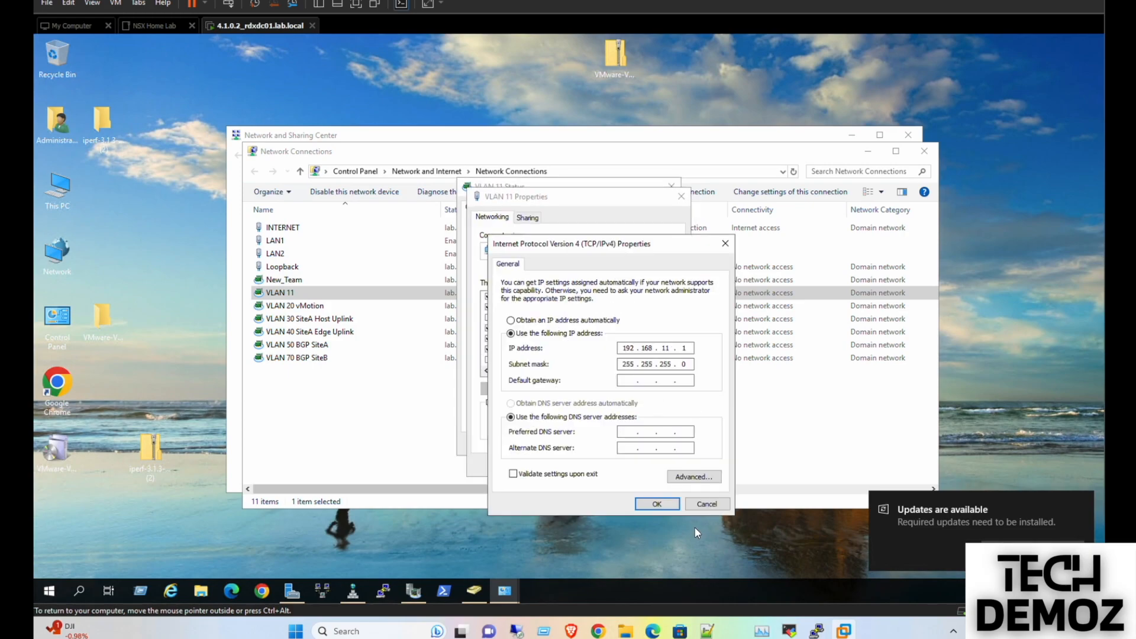
{"action": "left_click", "coordinate": [706, 504]}
{"action": "left_click", "coordinate": [661, 464]}
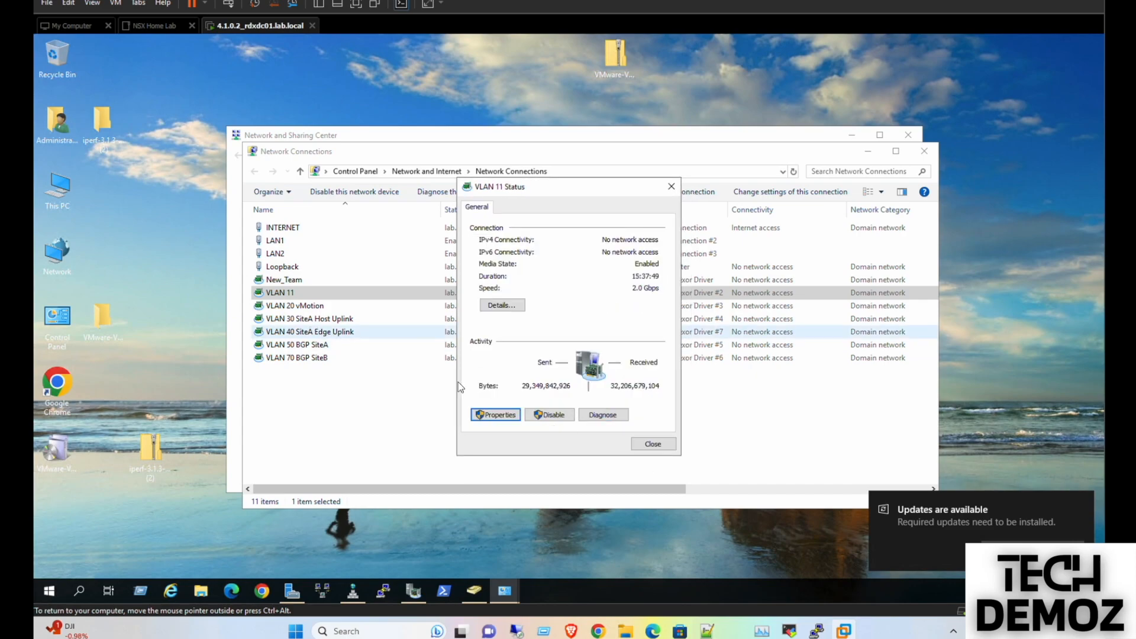
Close the VLAN 11 status and check the VLAN 20 vMotion connection's details, including its IPv4 address
{"action": "left_click", "coordinate": [652, 444]}
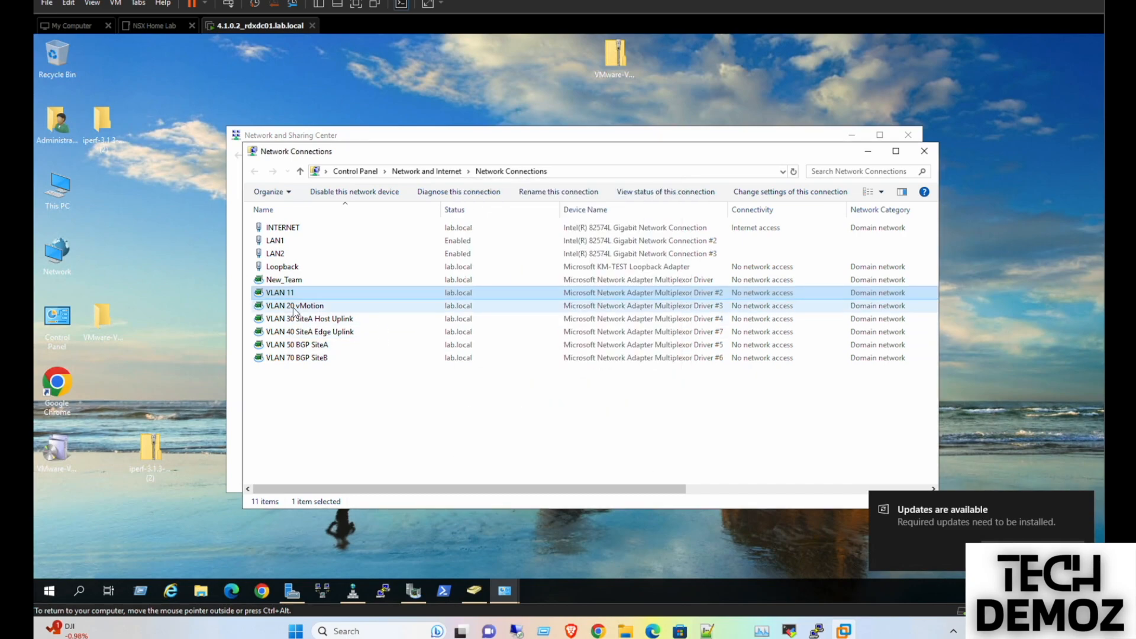
{"action": "double_click", "coordinate": [294, 308]}
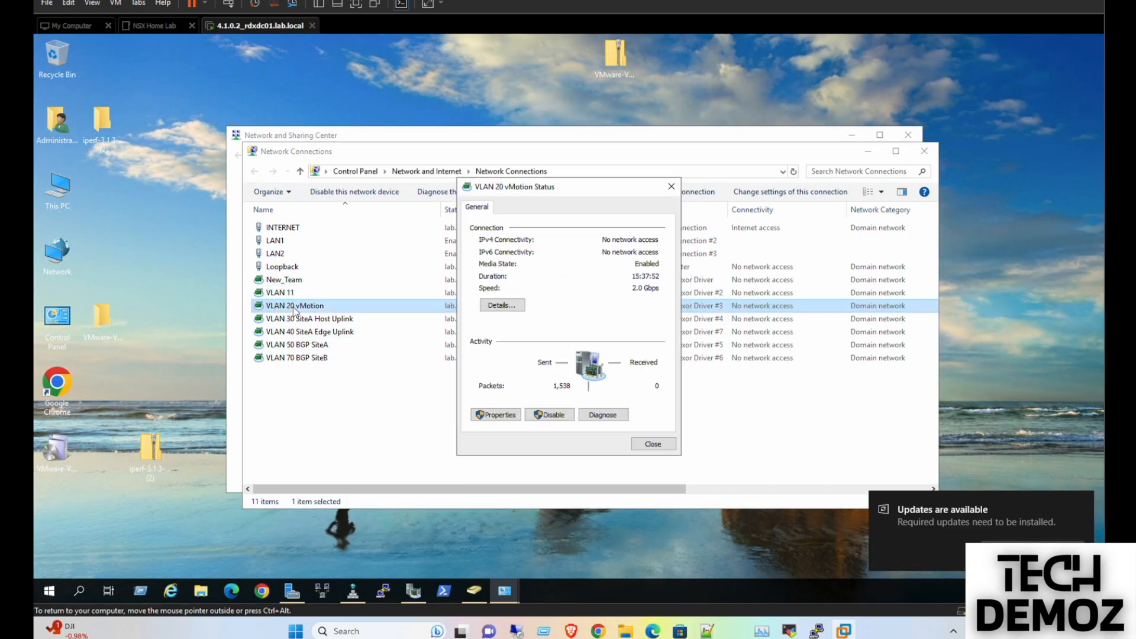
{"action": "left_click", "coordinate": [498, 308]}
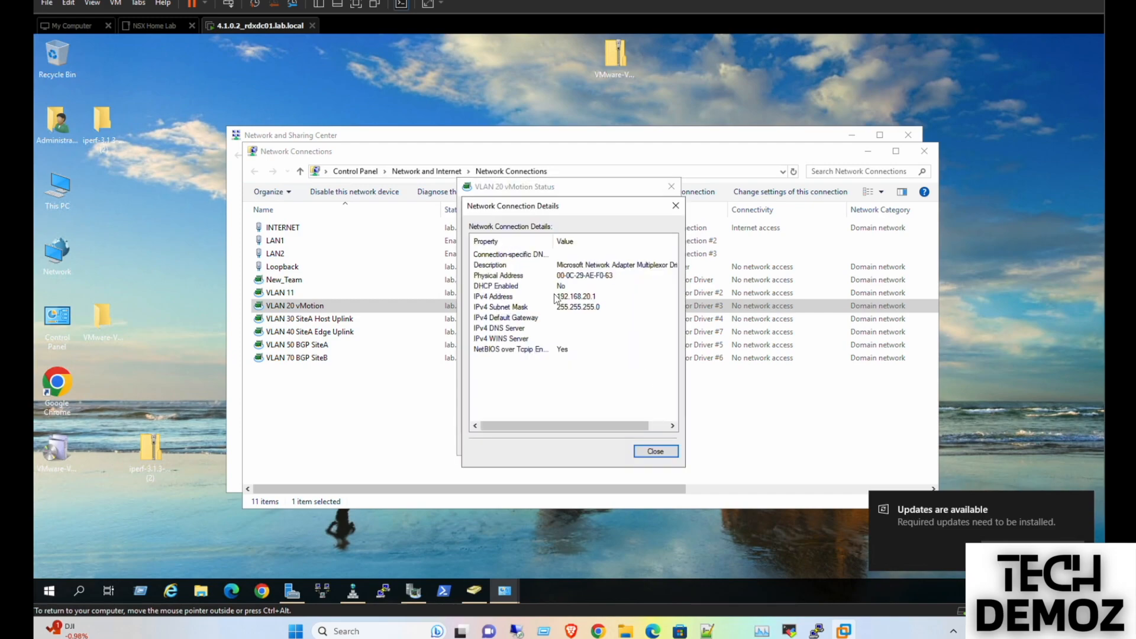
{"action": "left_click", "coordinate": [589, 296]}
{"action": "left_click", "coordinate": [657, 451]}
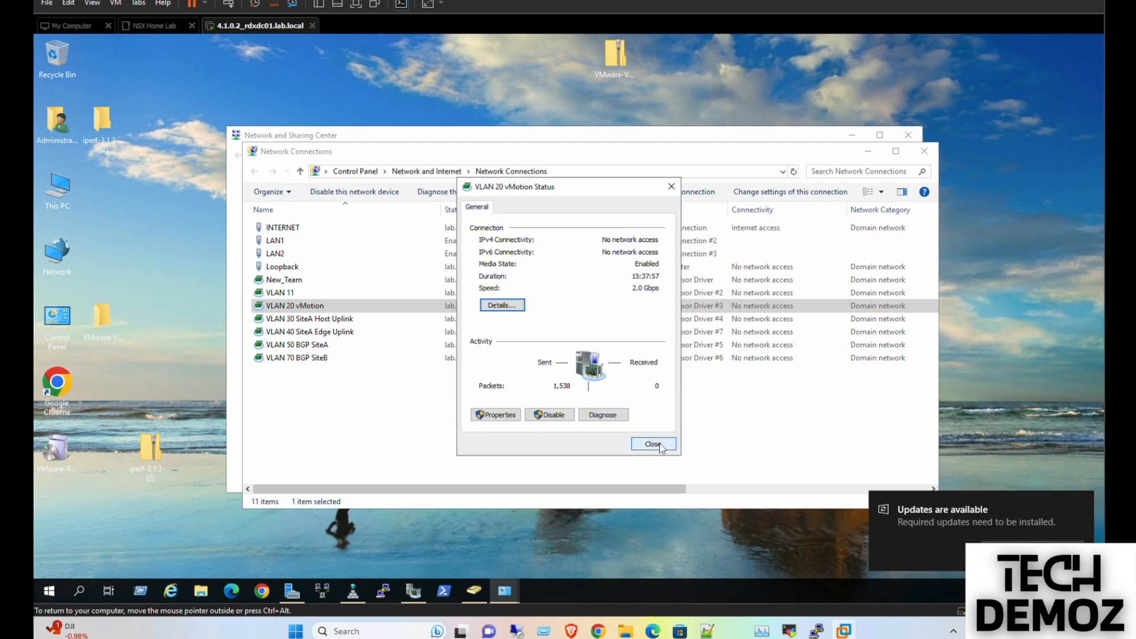
{"action": "left_click", "coordinate": [653, 443]}
Check the IPv4 address in the VLAN 30 SiteA Host Uplink connection details and close its status
{"action": "double_click", "coordinate": [342, 318]}
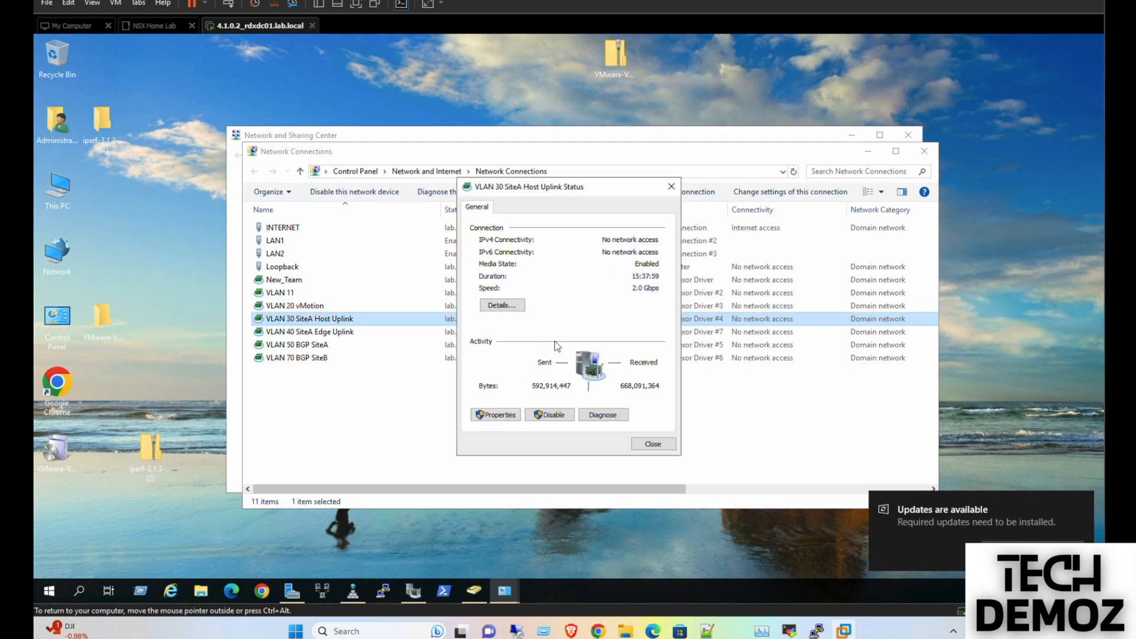
{"action": "left_click", "coordinate": [503, 305]}
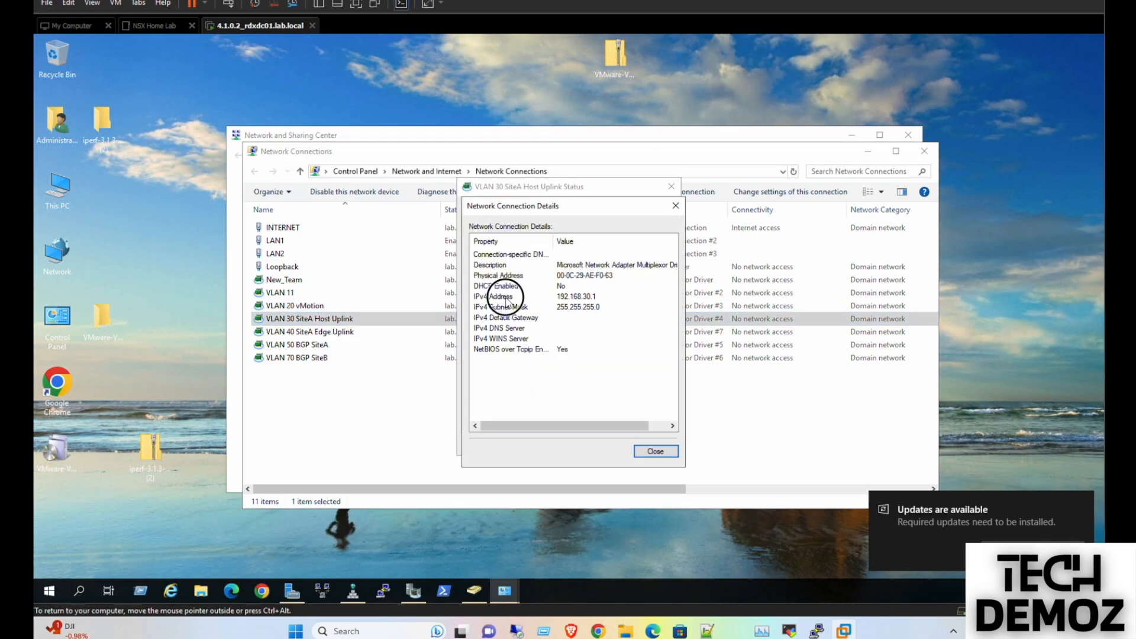
{"action": "left_click", "coordinate": [507, 298]}
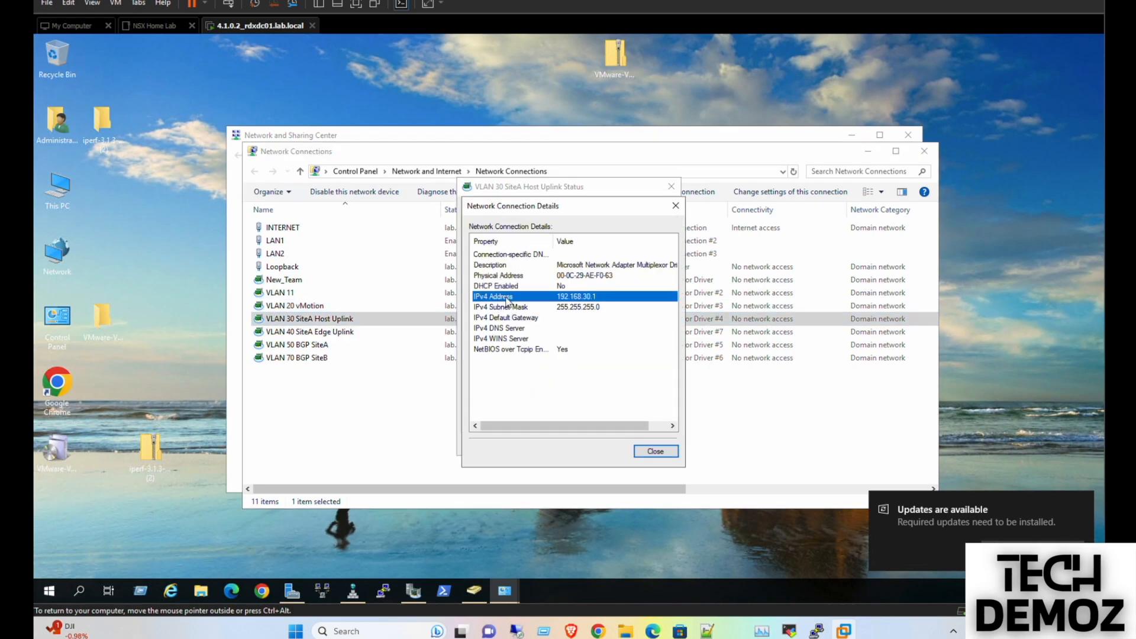
{"action": "left_click", "coordinate": [668, 451]}
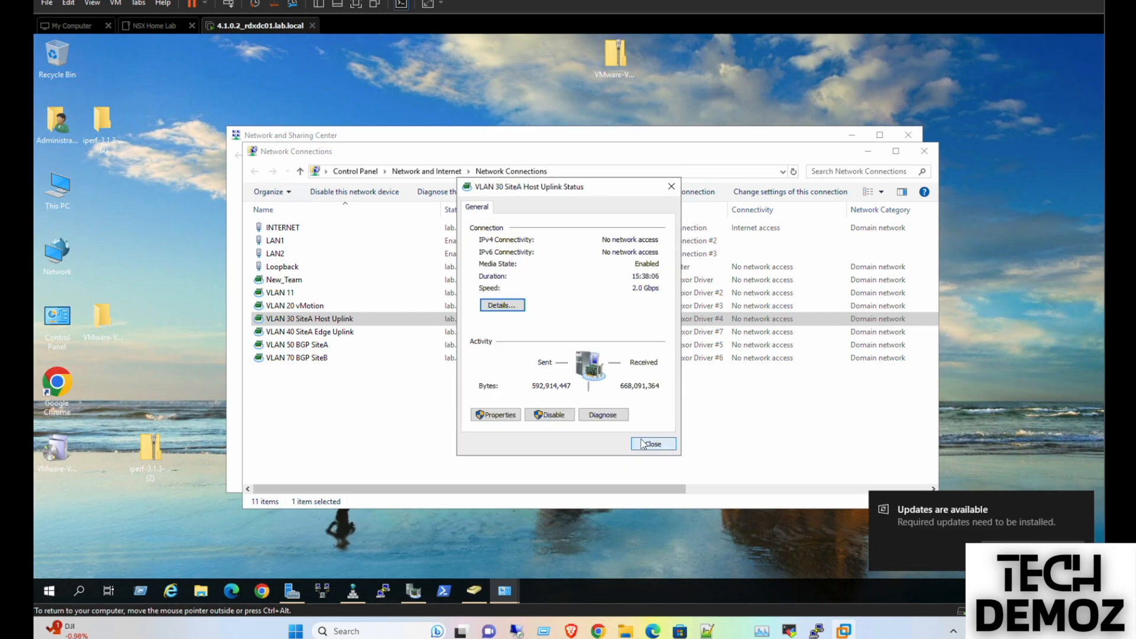
{"action": "left_click", "coordinate": [651, 444]}
Check the network connection details of VLAN 40 SiteA Edge Uplink and close its status
{"action": "left_click", "coordinate": [308, 333]}
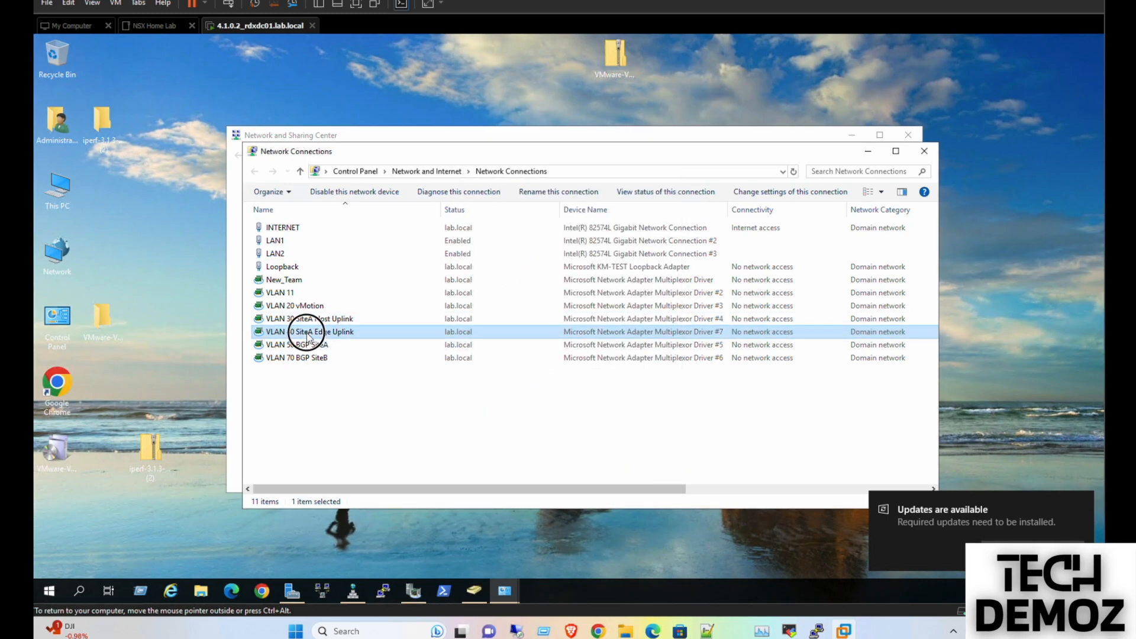
{"action": "double_click", "coordinate": [307, 333]}
{"action": "left_click", "coordinate": [494, 305]}
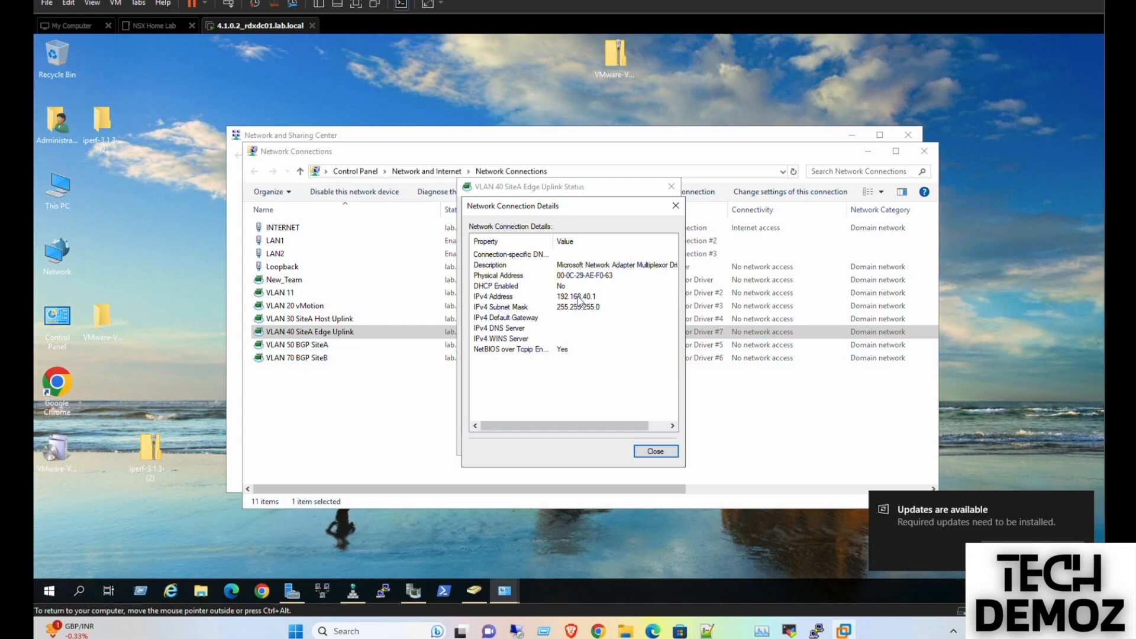
{"action": "left_click", "coordinate": [655, 451]}
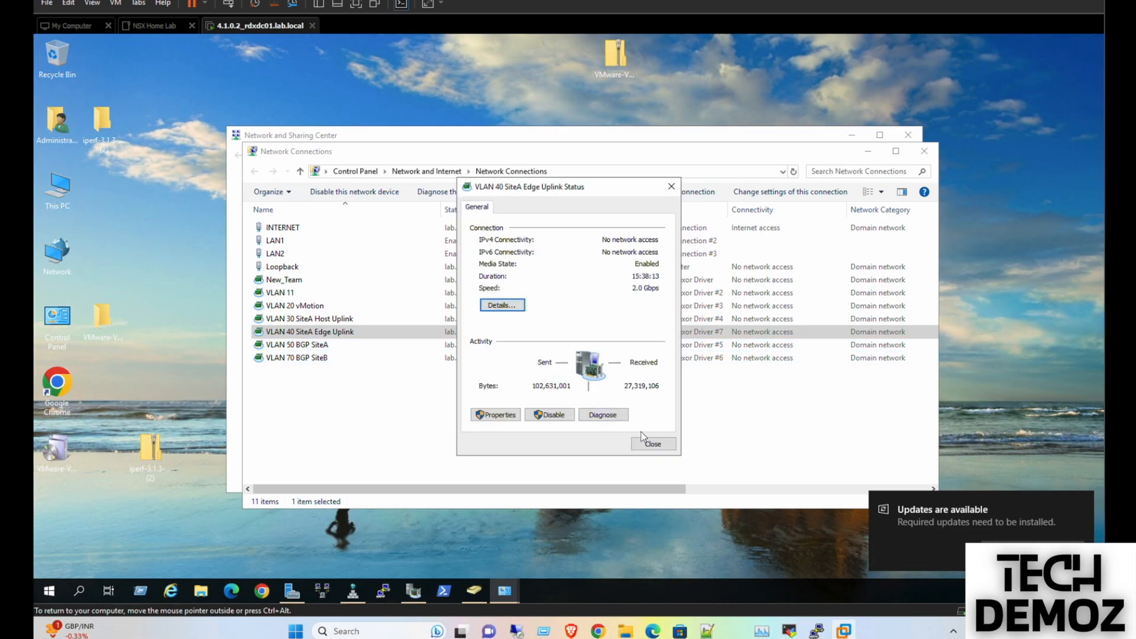
{"action": "left_click", "coordinate": [651, 444]}
Check the network connection details of VLAN 50 BGP SiteA and VLAN 70 BGP SiteB, closing each status
{"action": "double_click", "coordinate": [298, 344]}
{"action": "left_click", "coordinate": [502, 305]}
{"action": "left_click", "coordinate": [660, 452]}
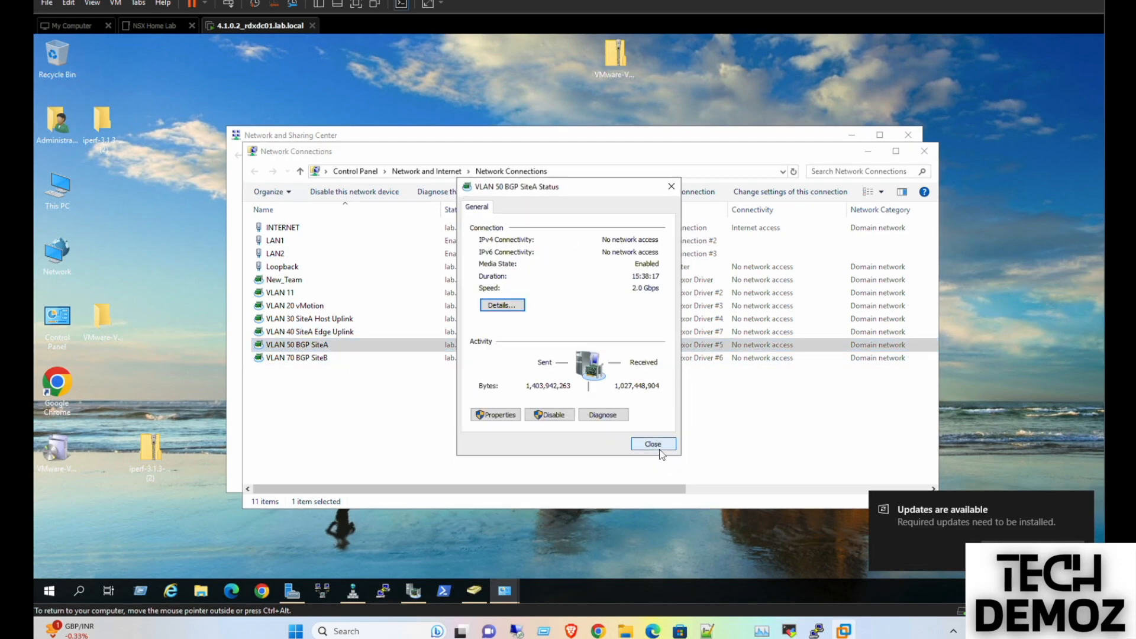
{"action": "left_click", "coordinate": [653, 445]}
{"action": "double_click", "coordinate": [302, 357]}
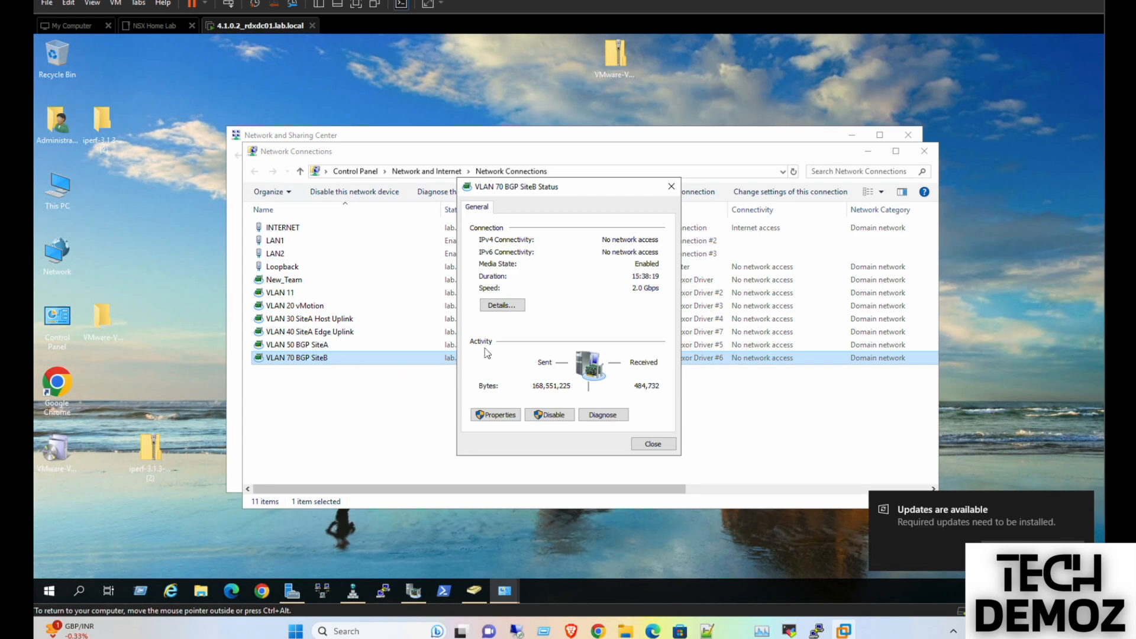
{"action": "left_click", "coordinate": [497, 305]}
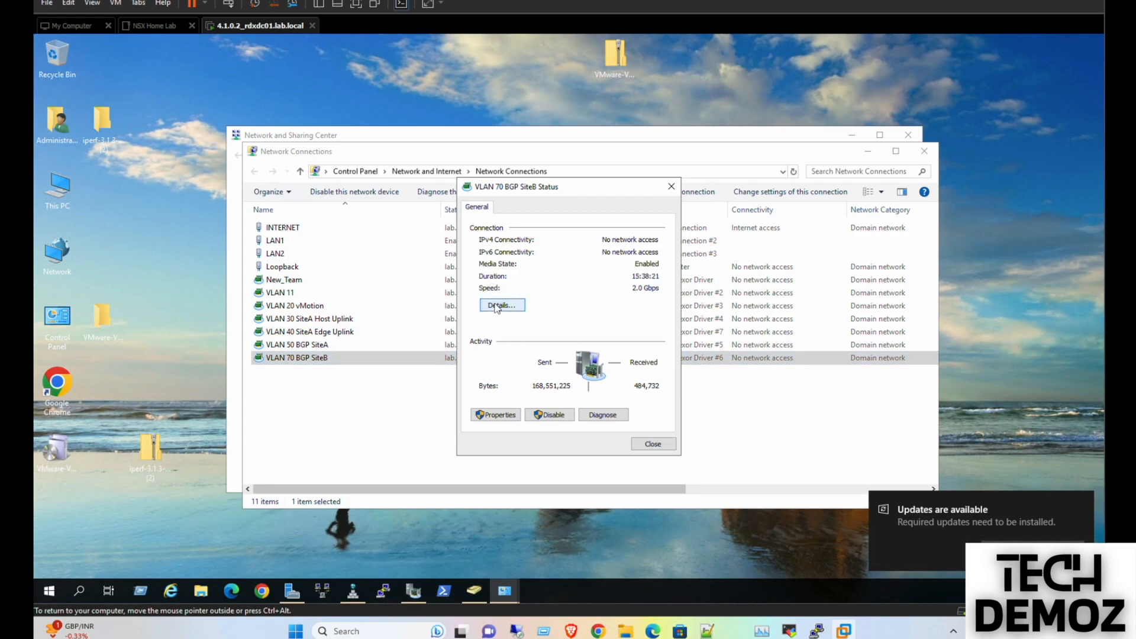
{"action": "left_click", "coordinate": [656, 450]}
{"action": "left_click", "coordinate": [654, 446]}
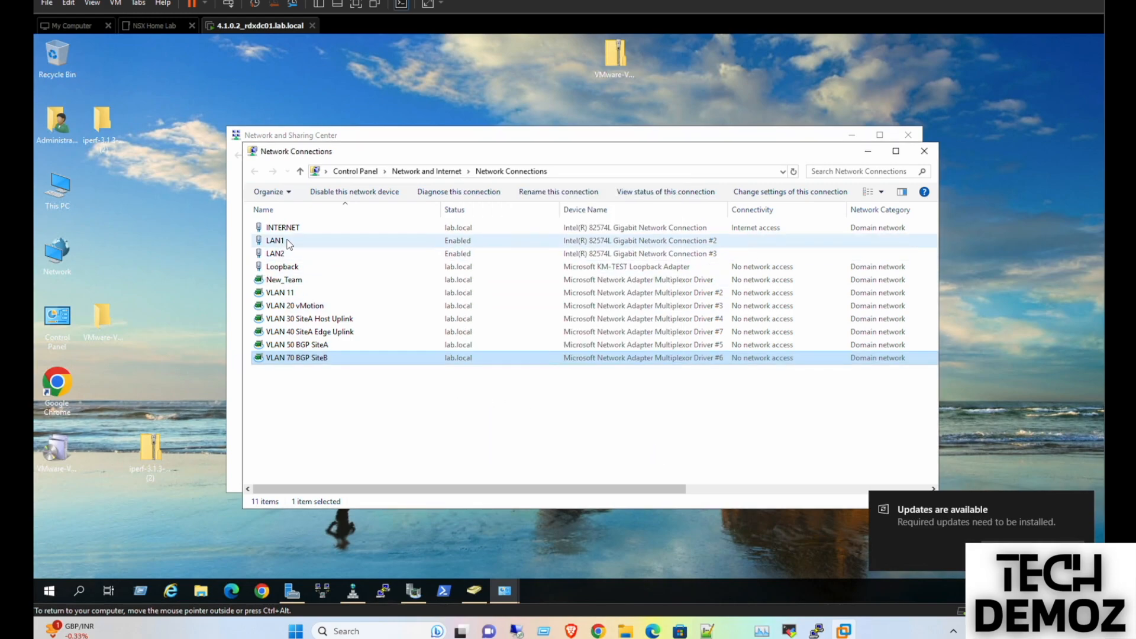
Close Network Connections and the Network and Sharing Center, and briefly review the NIC Teaming window before minimizing it
{"action": "left_click", "coordinate": [924, 151]}
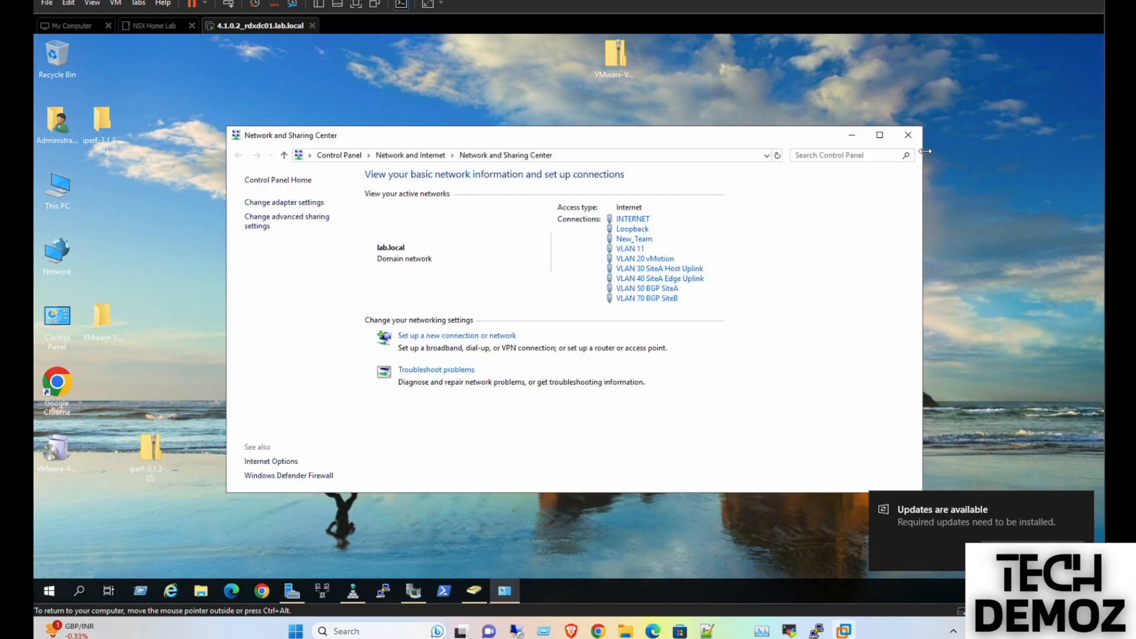
{"action": "left_click", "coordinate": [909, 135]}
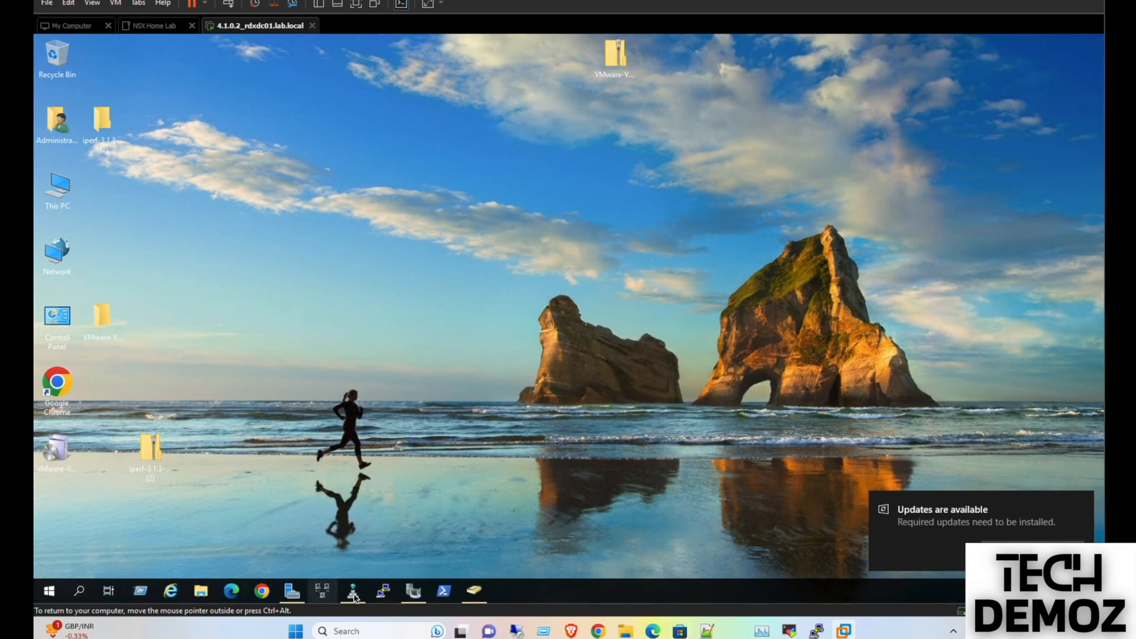
{"action": "left_click", "coordinate": [416, 600]}
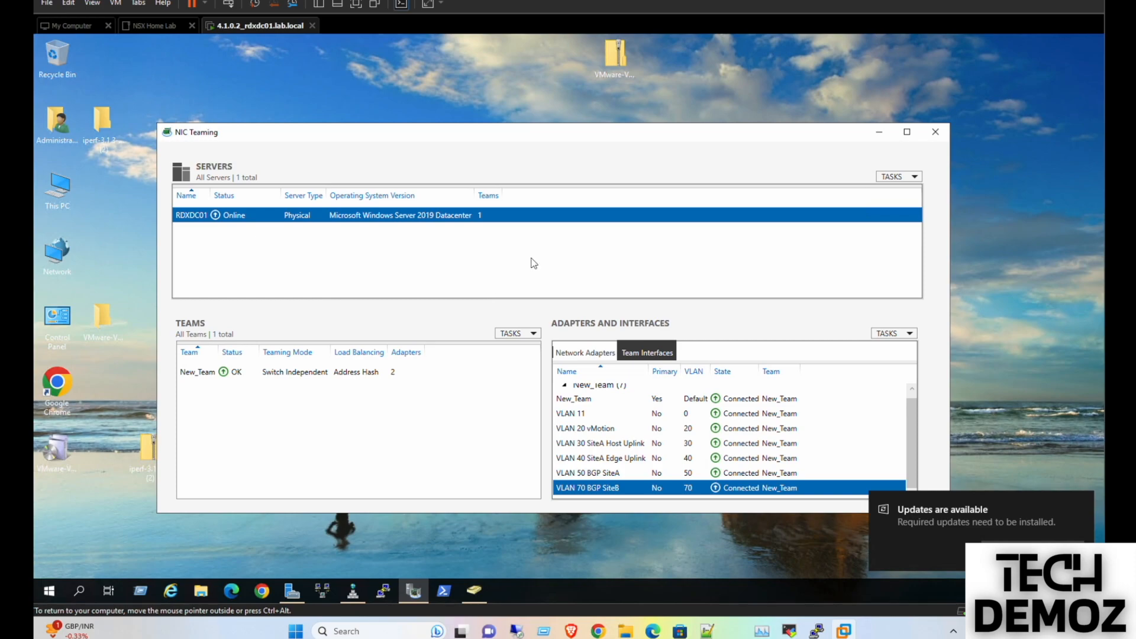
{"action": "left_click", "coordinate": [877, 134]}
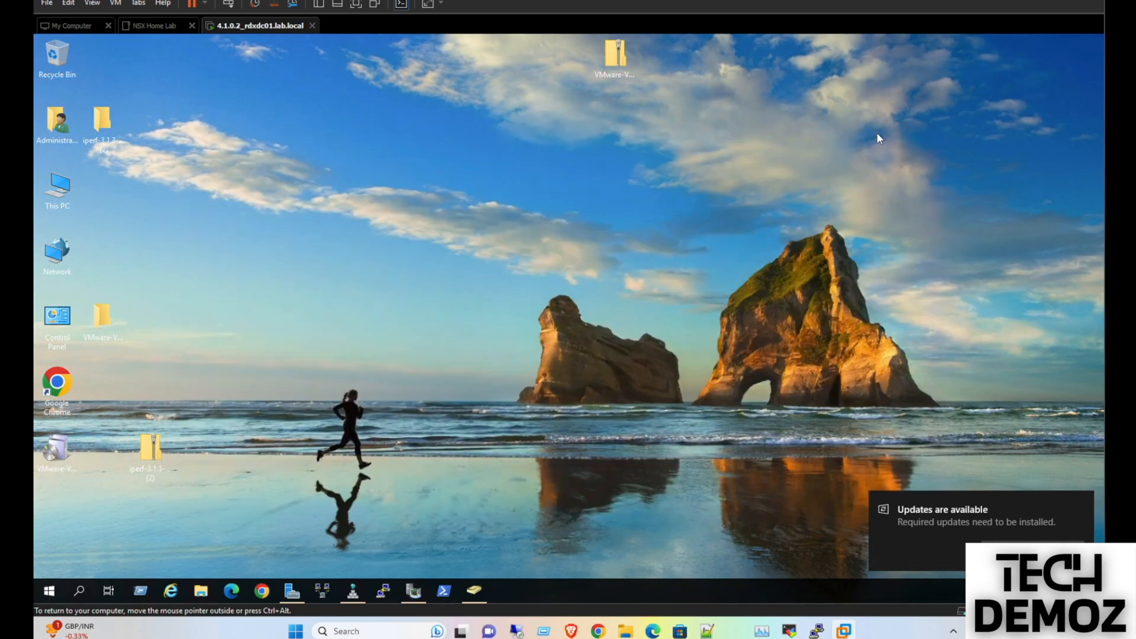
Open the Routing and Remote Access console and show the network interfaces of the RDXDC01 server
{"action": "left_click", "coordinate": [81, 591]}
{"action": "type", "text": "routin"}
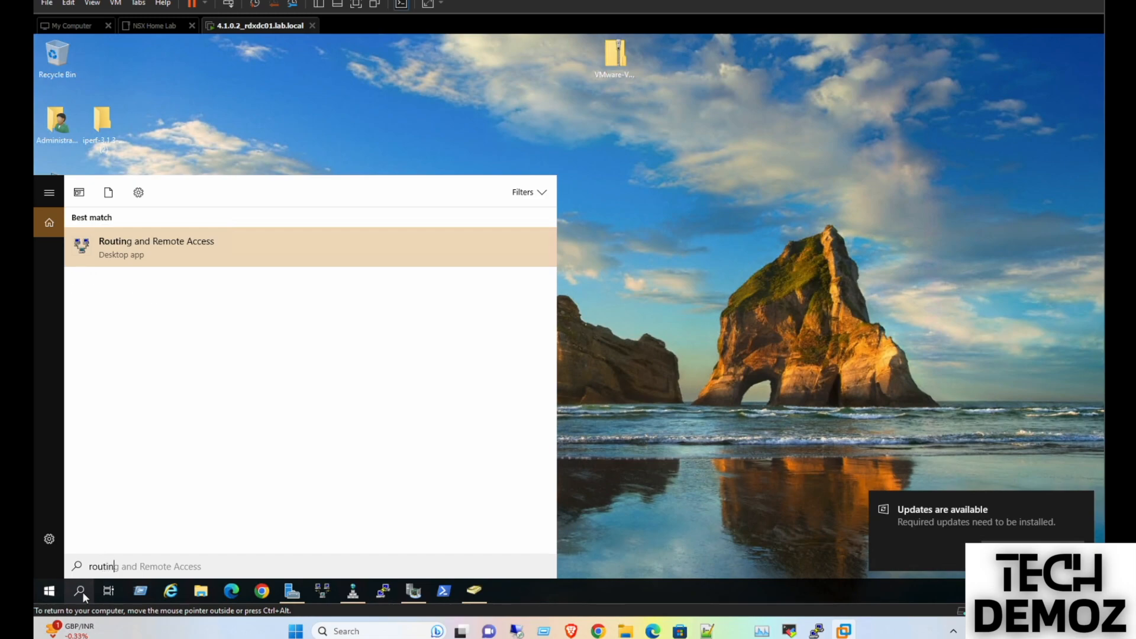
{"action": "left_click", "coordinate": [189, 245]}
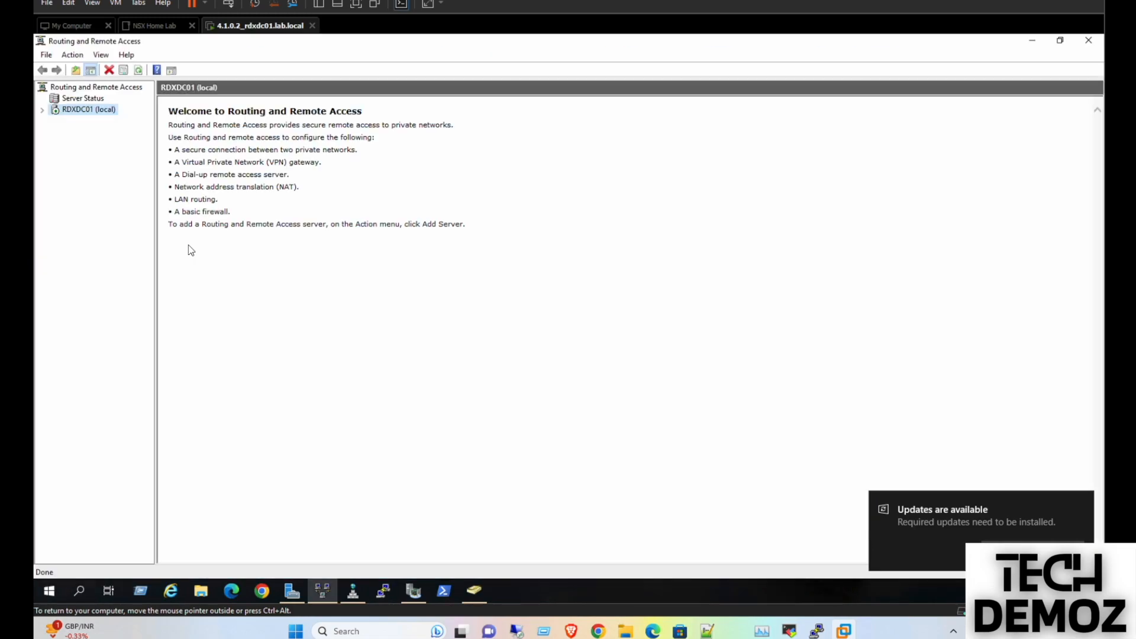
{"action": "left_click", "coordinate": [43, 110]}
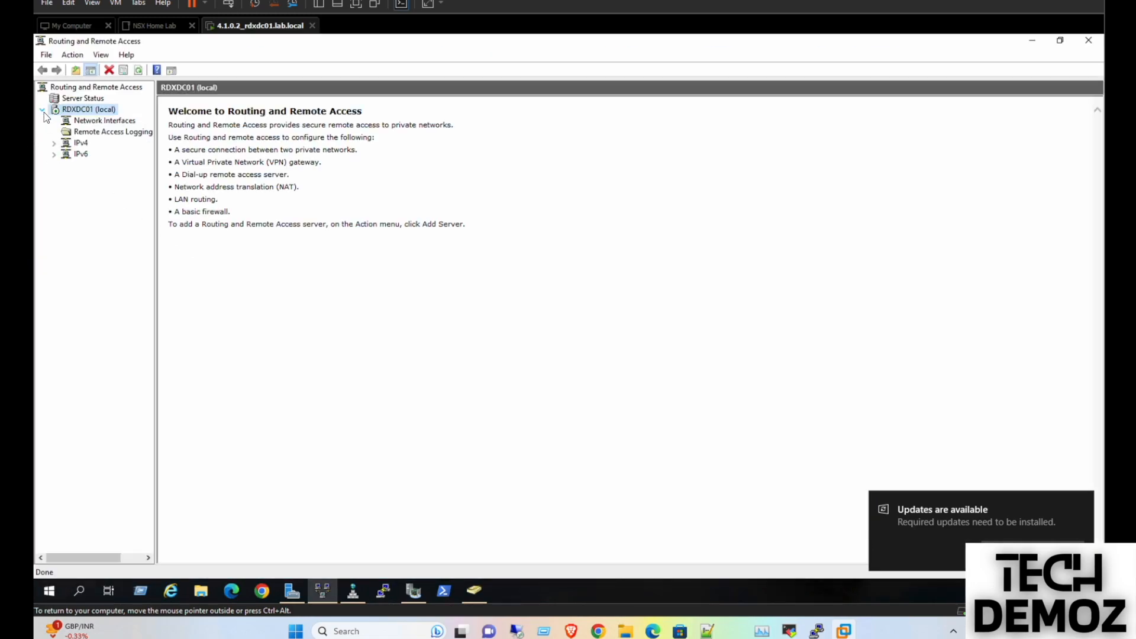
{"action": "left_click", "coordinate": [84, 121]}
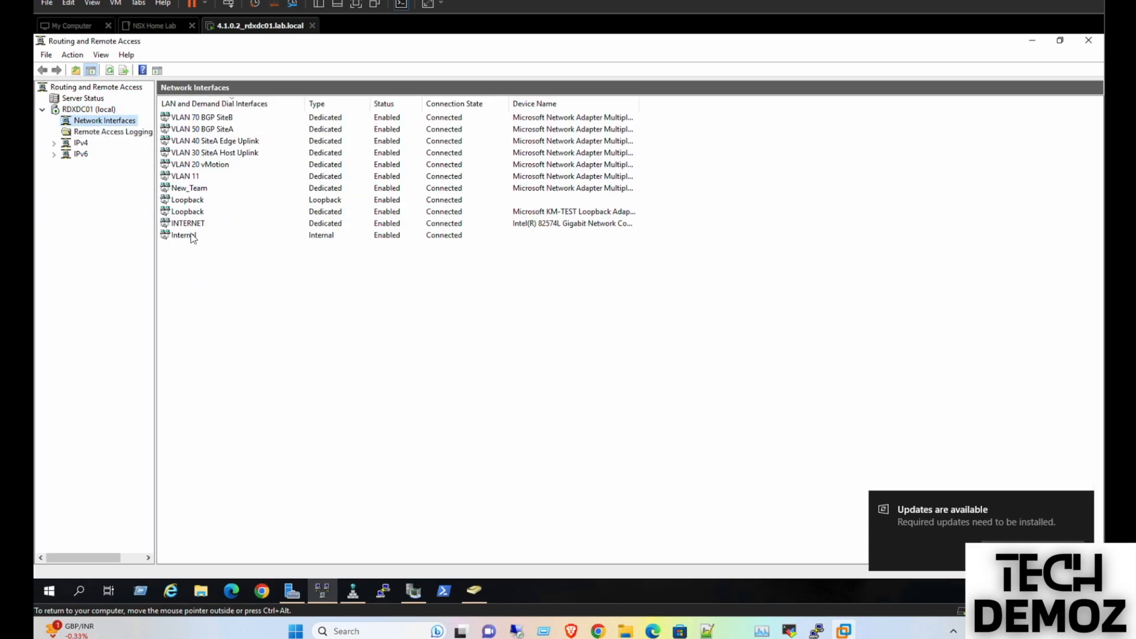
{"action": "left_click", "coordinate": [98, 132]}
{"action": "left_click", "coordinate": [91, 122]}
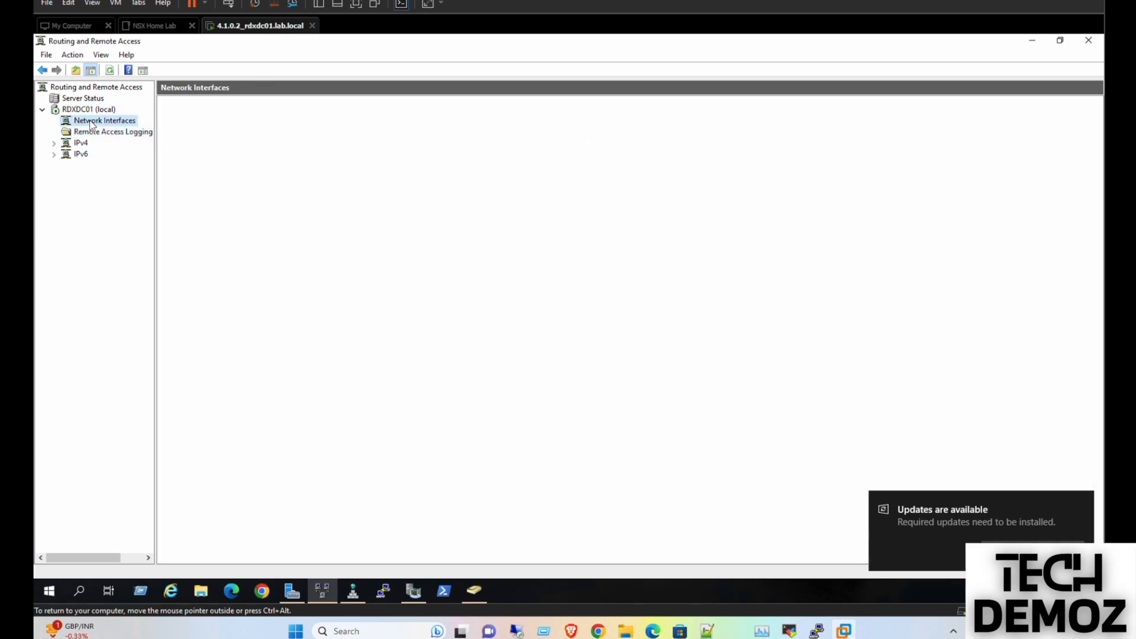
Review the General, IPv4 and Security properties of the RDXDC01 routing server and cancel without changes
{"action": "left_click", "coordinate": [80, 110]}
{"action": "right_click", "coordinate": [80, 110]}
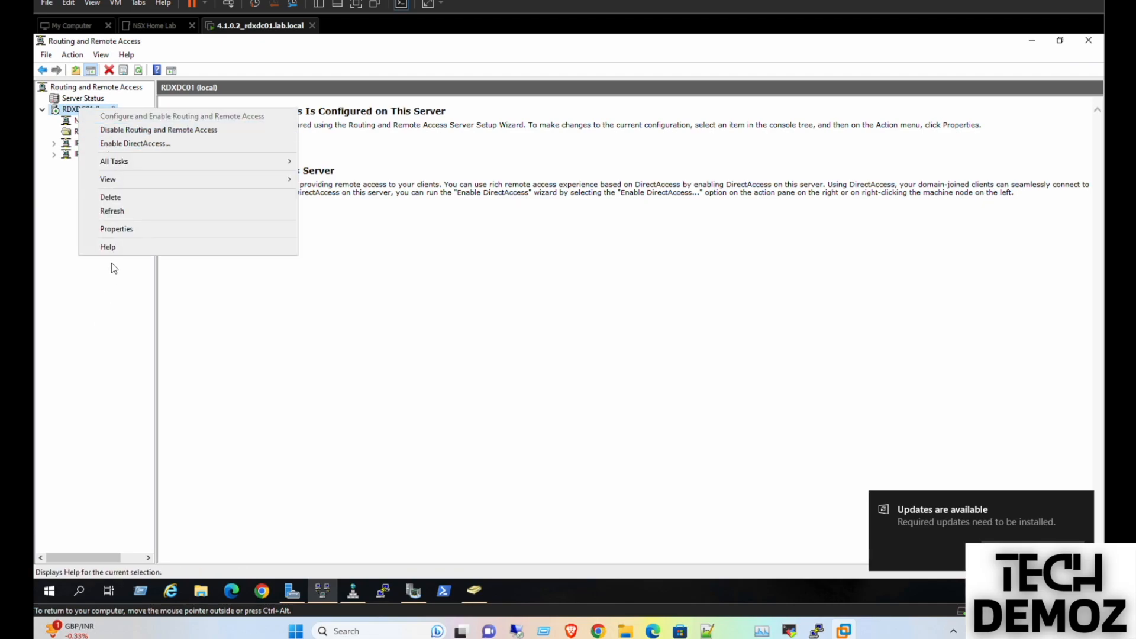
{"action": "left_click", "coordinate": [121, 231]}
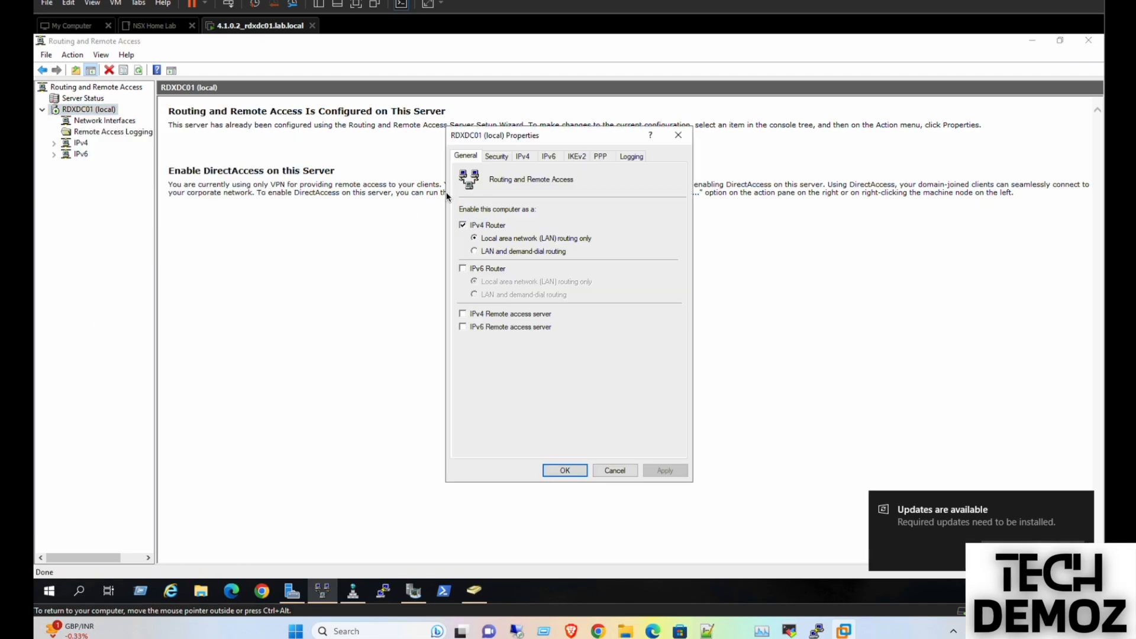
{"action": "left_click", "coordinate": [521, 158]}
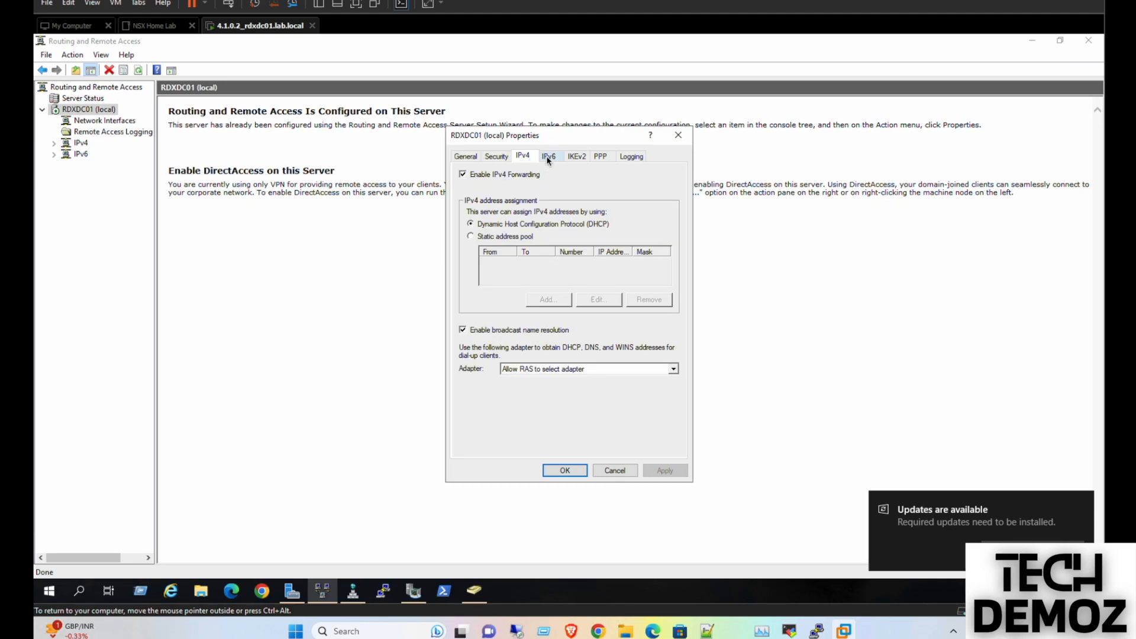
{"action": "left_click", "coordinate": [497, 158]}
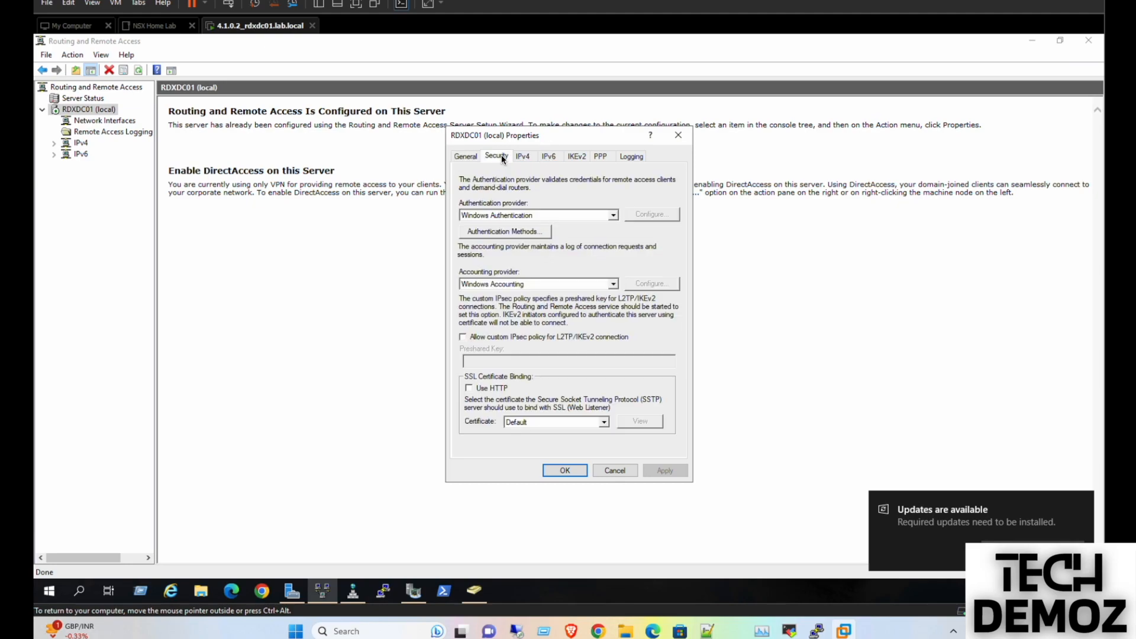
{"action": "left_click", "coordinate": [615, 472]}
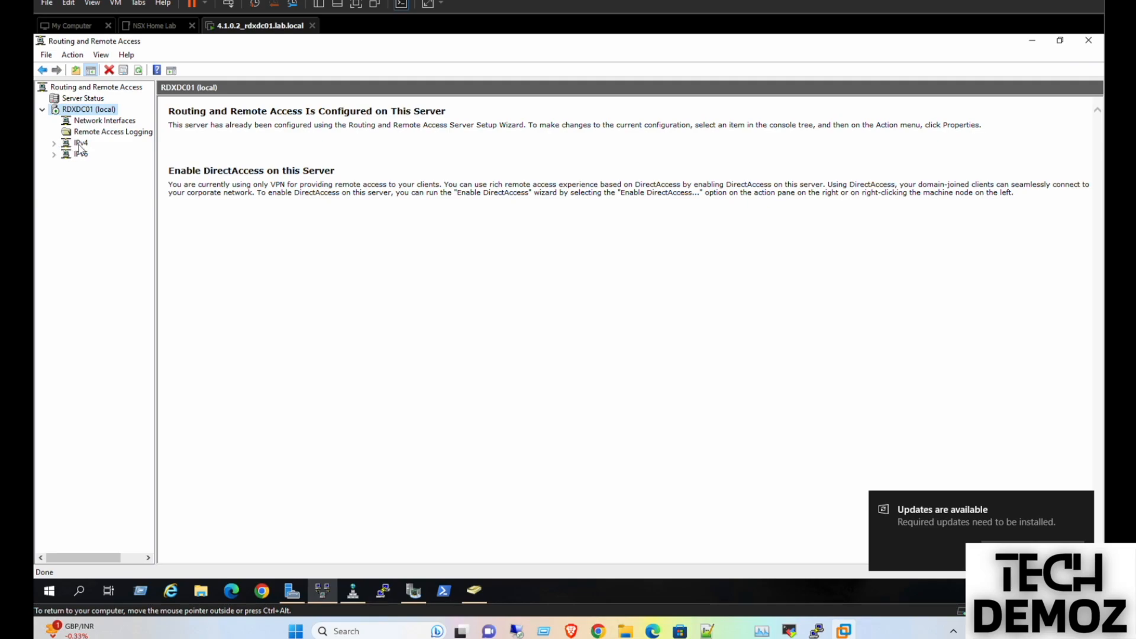
Examine the general IPv4 interface list of RDXDC01, pointing out the INTERNET and VLAN 11 interfaces
{"action": "left_click", "coordinate": [54, 143]}
{"action": "left_click", "coordinate": [102, 165]}
{"action": "left_click", "coordinate": [96, 154]}
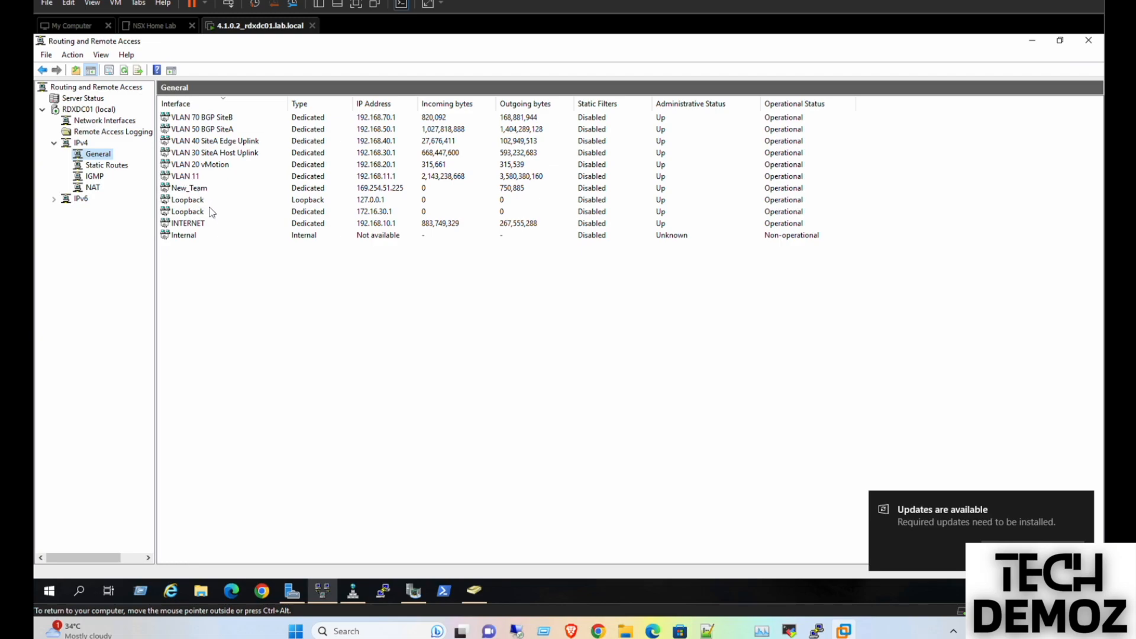
{"action": "left_click", "coordinate": [197, 226]}
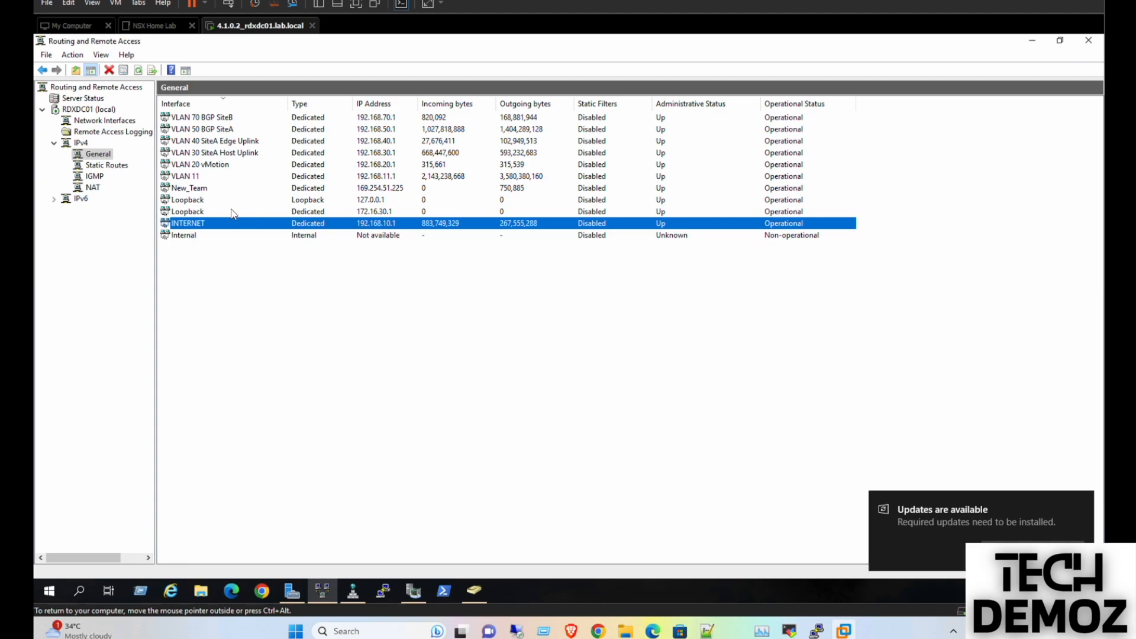
{"action": "left_click", "coordinate": [181, 176]}
Examine the IPv4 NAT interfaces, comparing the INTERNET and VLAN 11 entries
{"action": "left_click", "coordinate": [93, 187]}
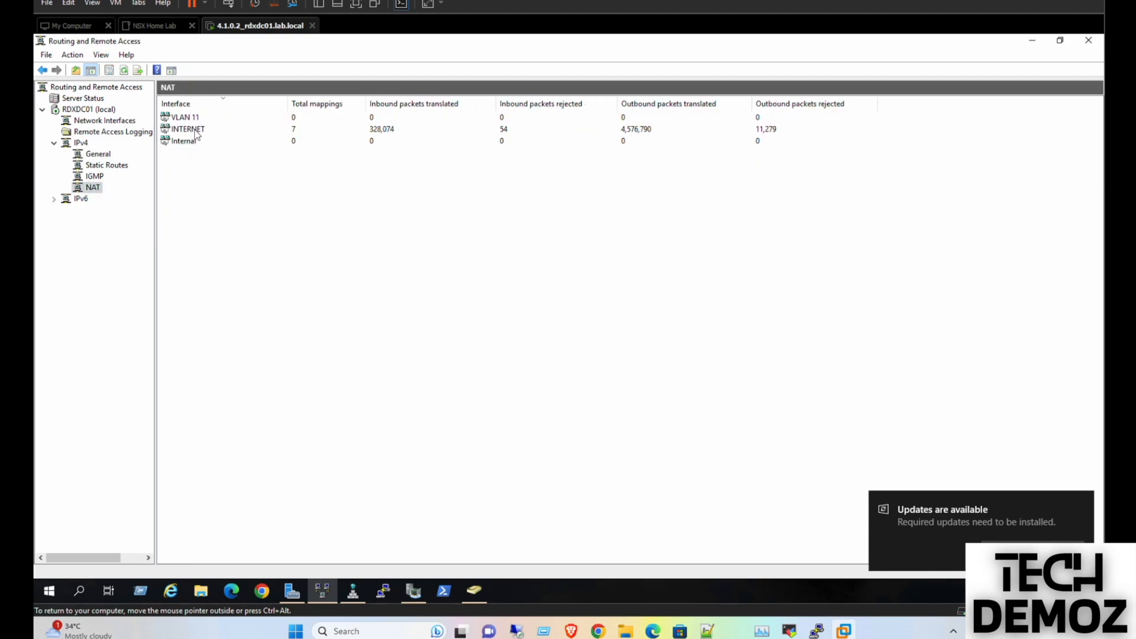
{"action": "left_click", "coordinate": [189, 130]}
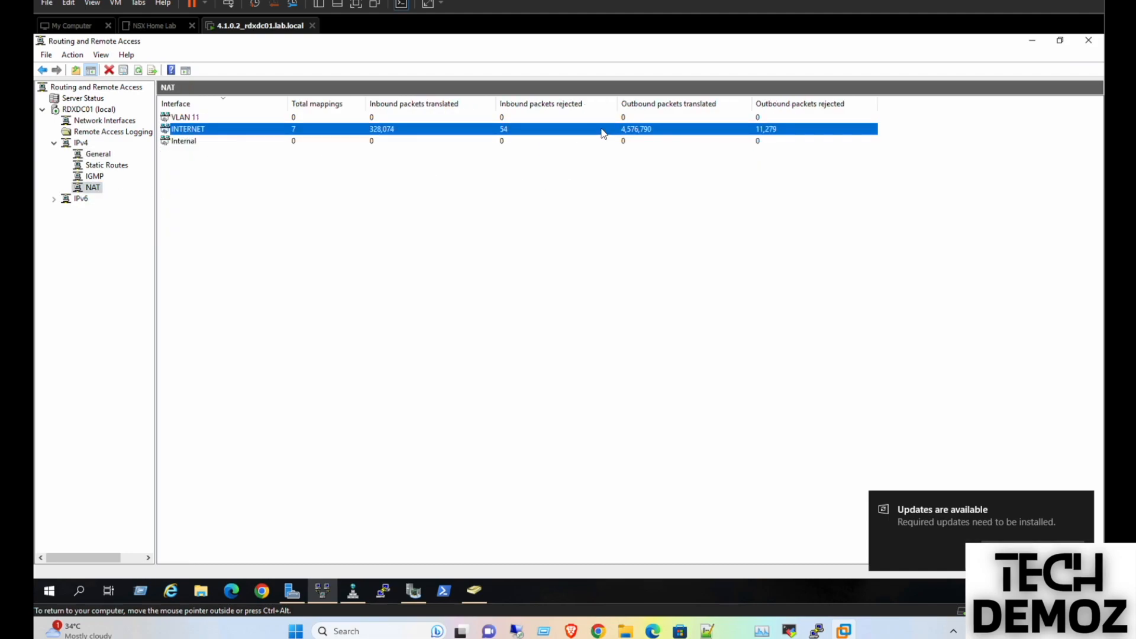
{"action": "left_click", "coordinate": [191, 118]}
{"action": "left_click", "coordinate": [194, 130]}
{"action": "left_click", "coordinate": [191, 118]}
{"action": "left_click", "coordinate": [190, 129]}
Check the RDXDC01 server's commands for configuring and enabling Routing and Remote Access, and return to the NAT interface list
{"action": "left_click", "coordinate": [83, 110]}
{"action": "right_click", "coordinate": [82, 110]}
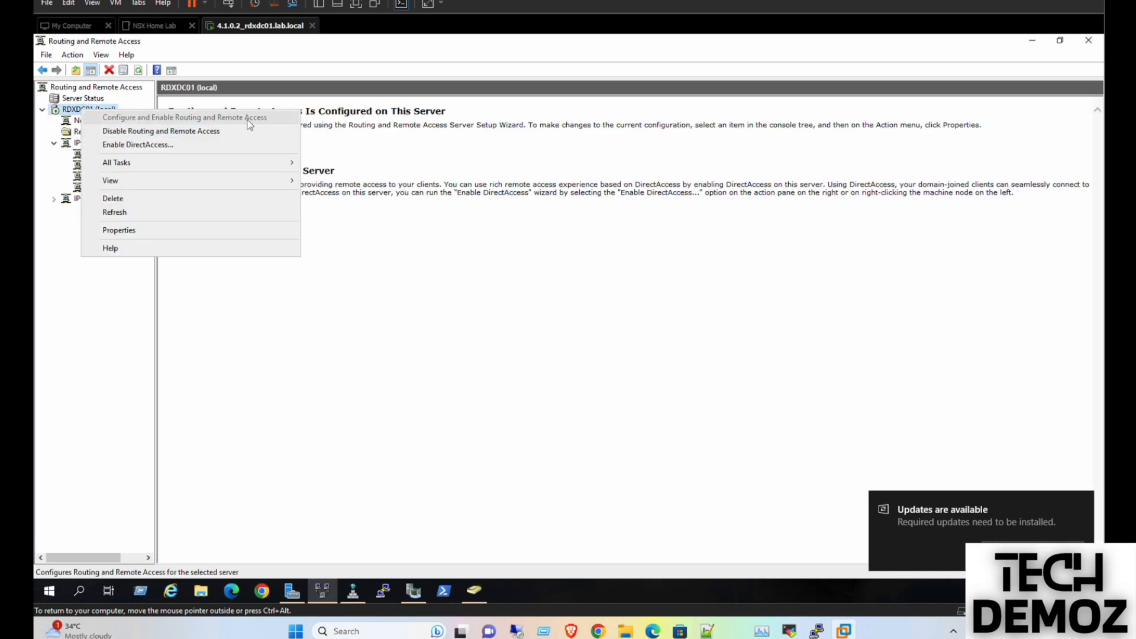
{"action": "left_click", "coordinate": [425, 346]}
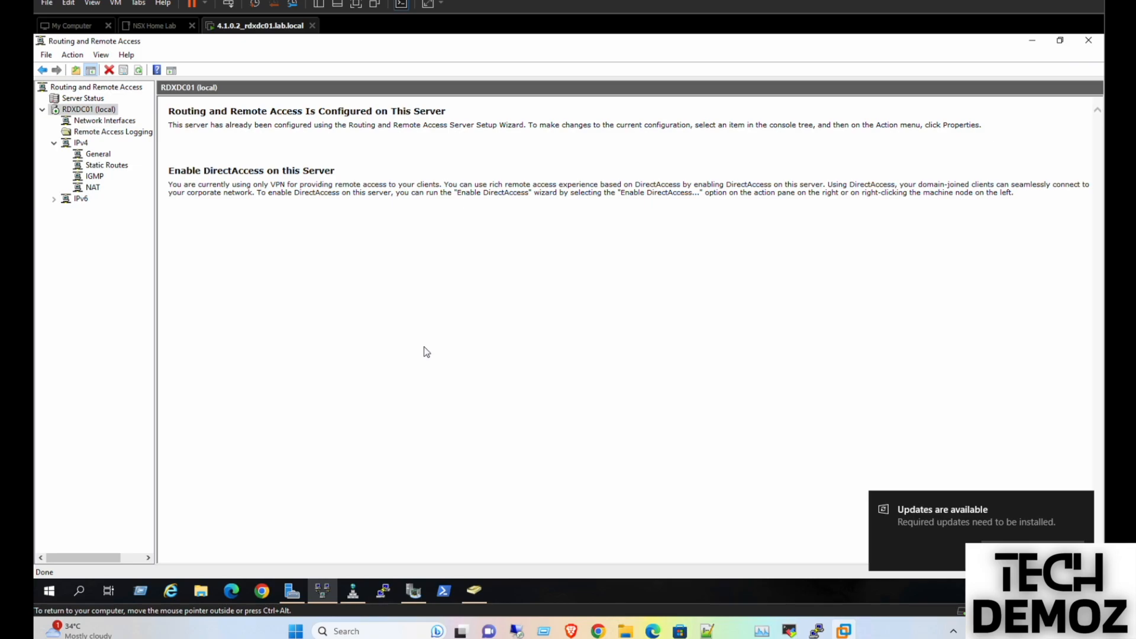
{"action": "left_click", "coordinate": [92, 188]}
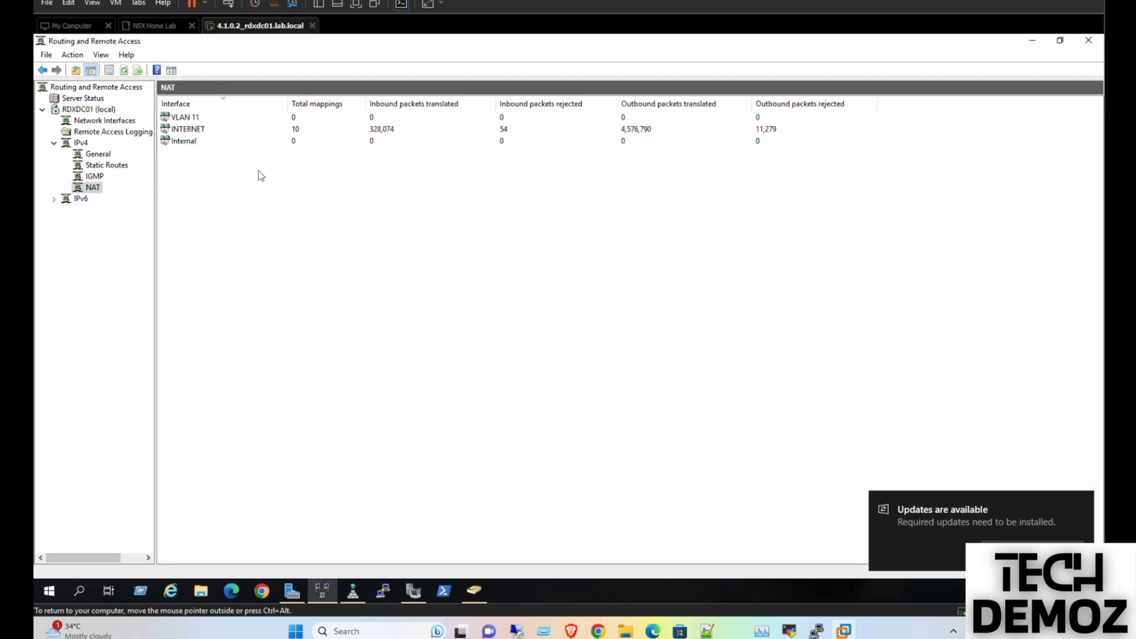